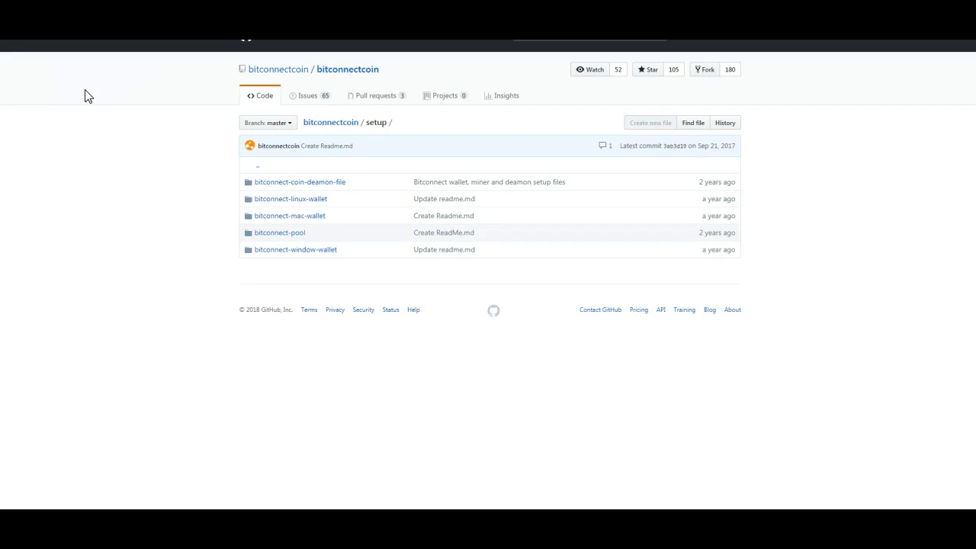
# Open the bitconnect-window-wallet setup folder and download bitconnect-window.zip.
pyautogui.click(120, 95)
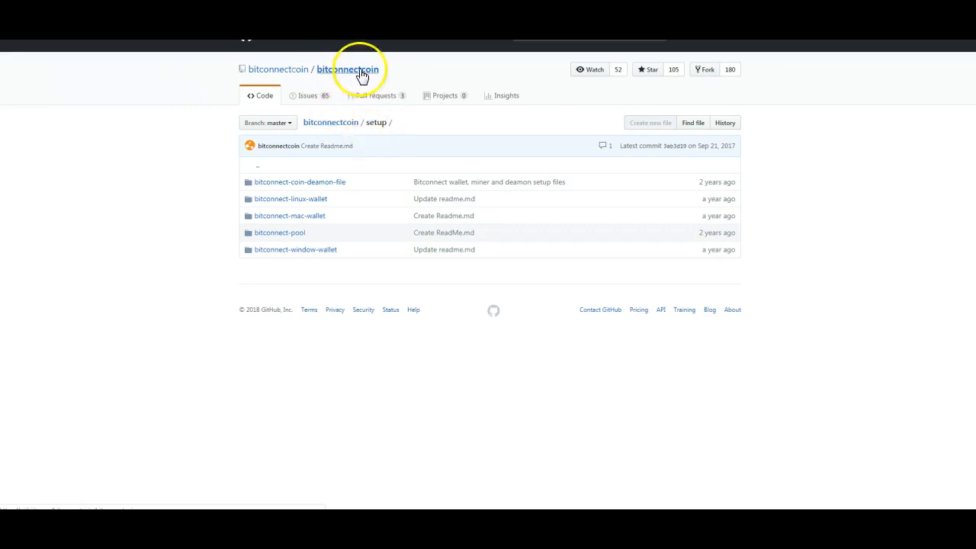
pyautogui.click(287, 255)
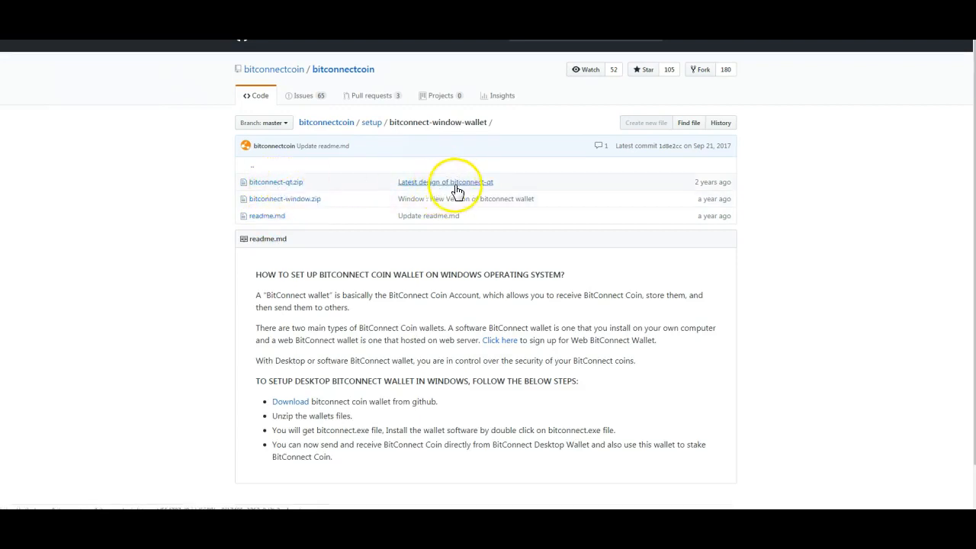
pyautogui.click(301, 199)
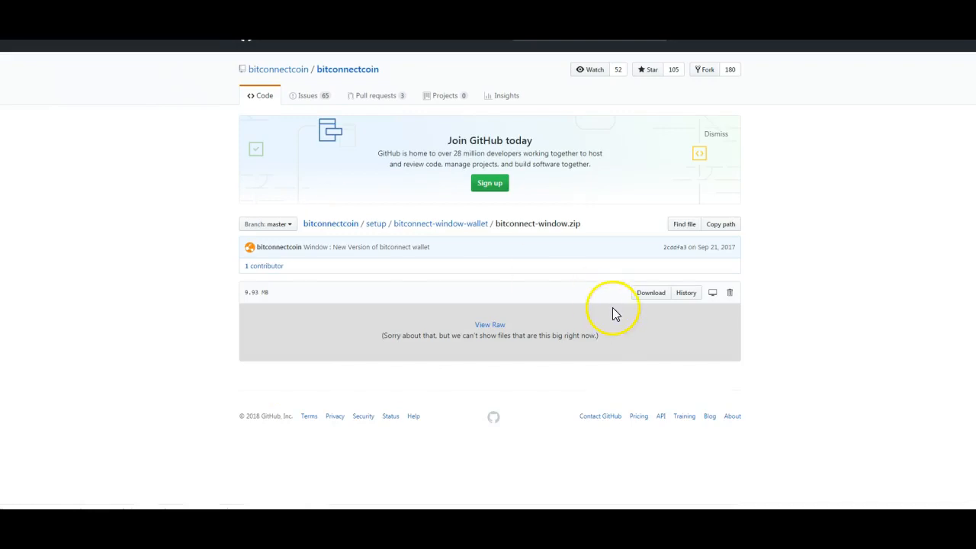
pyautogui.click(650, 296)
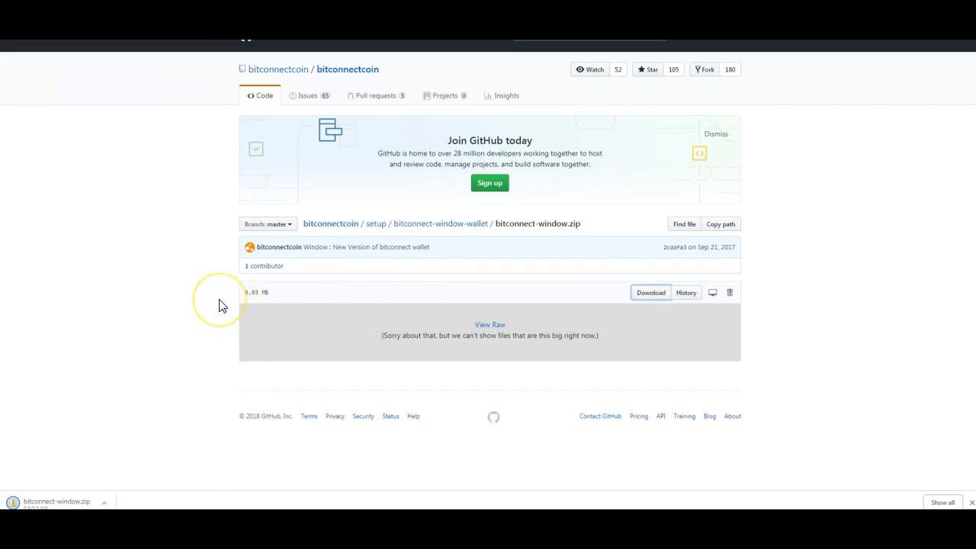
# Open the downloaded bitconnect-window.zip archive and move its folder window over the GitHub page.
pyautogui.click(105, 502)
pyautogui.click(149, 439)
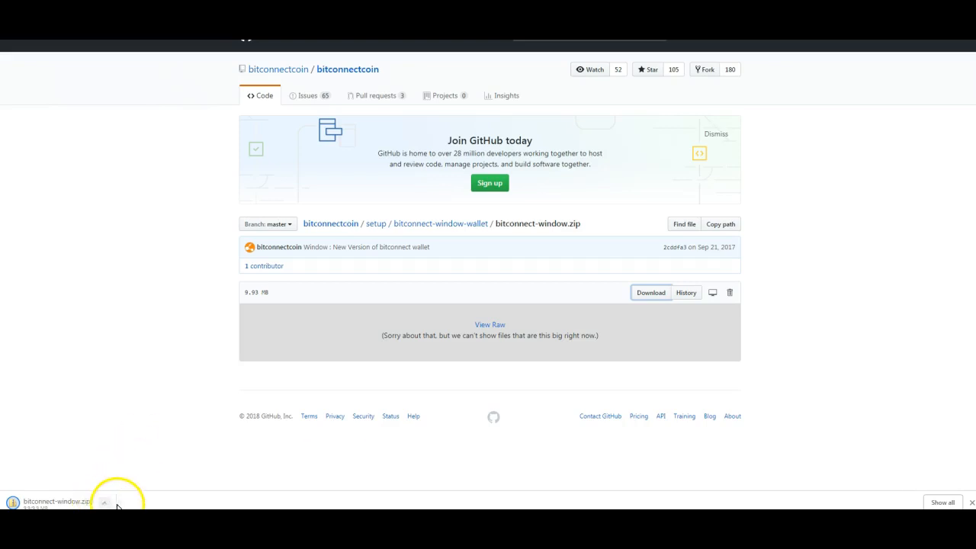
pyautogui.click(903, 353)
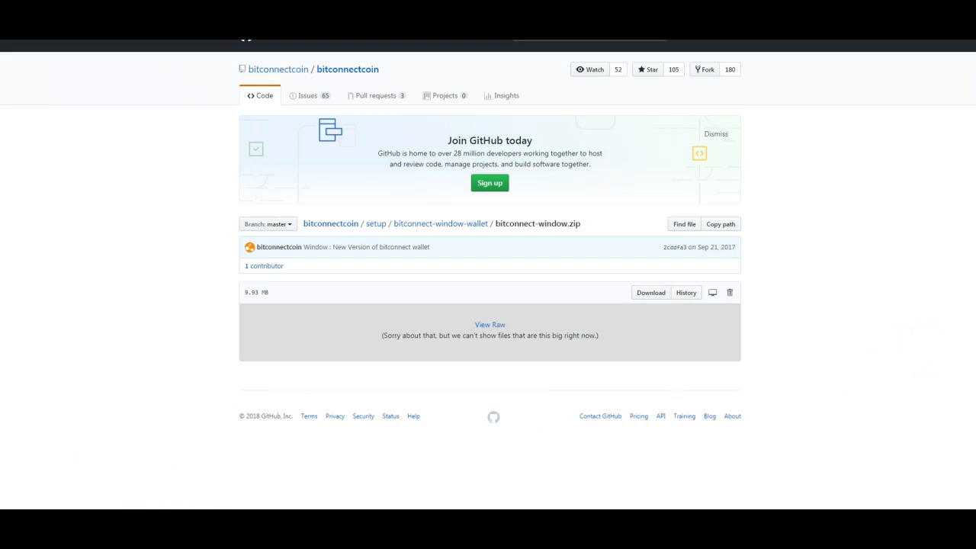
pyautogui.moveTo(816, 39); pyautogui.dragTo(677, 58)
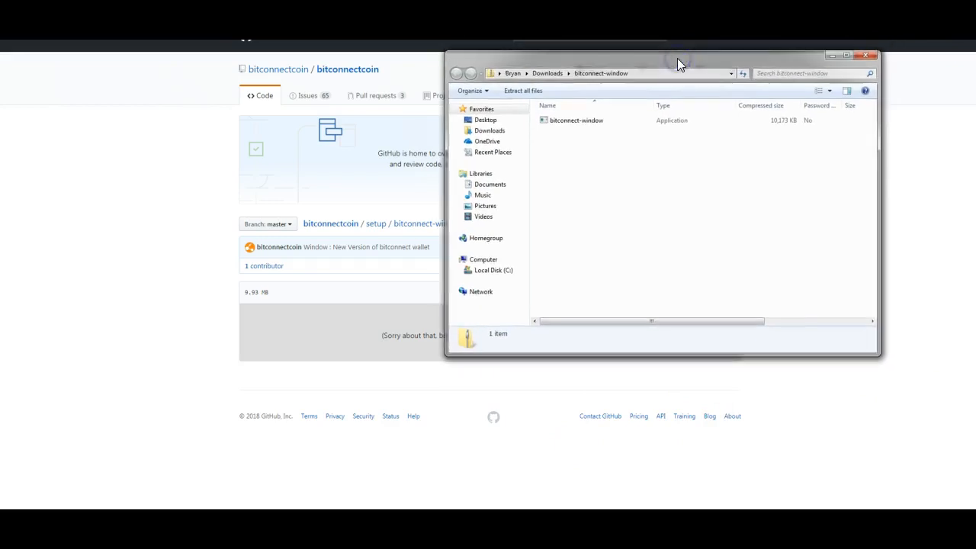
# Run the bitconnect-window application from the archive despite the unverified publisher, and close the wallet once it has loaded.
pyautogui.click(565, 123)
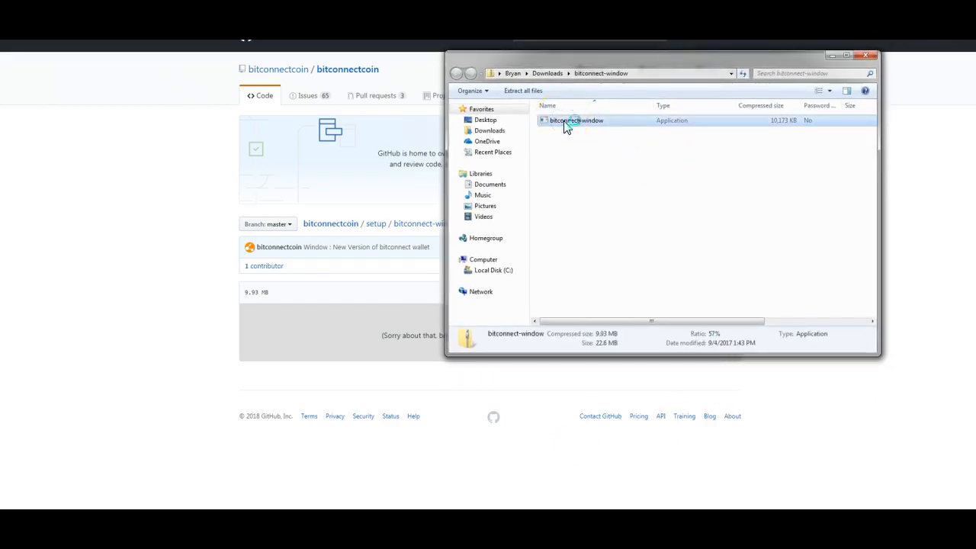
pyautogui.doubleClick(565, 123)
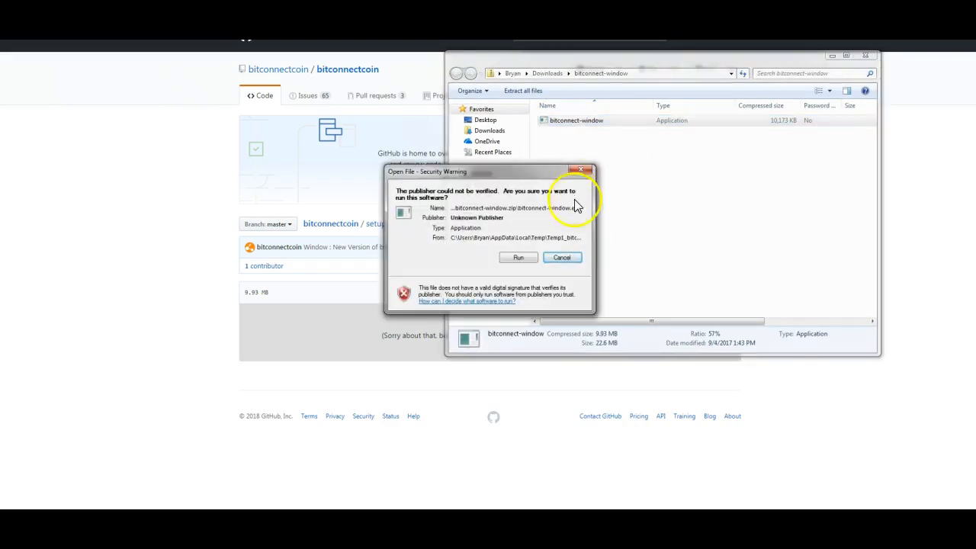
pyautogui.click(517, 259)
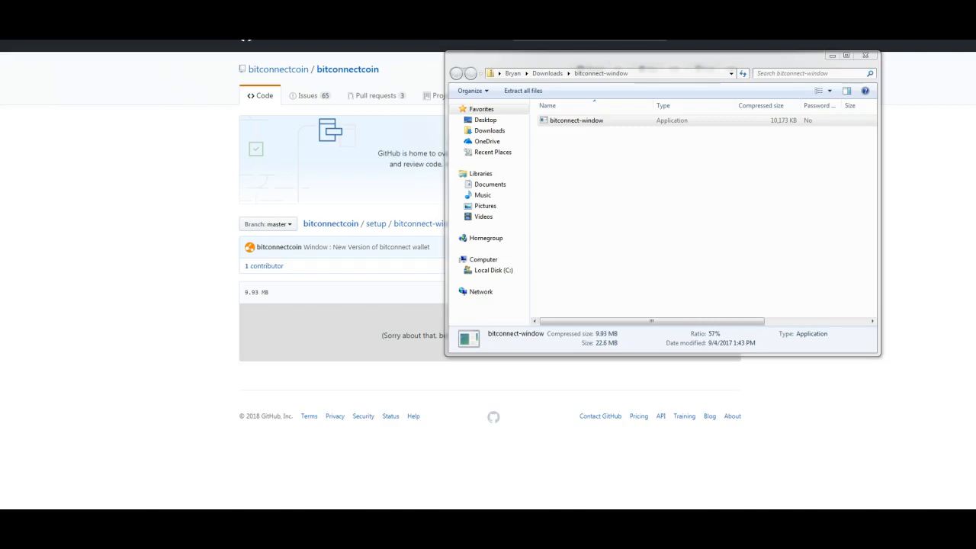
pyautogui.moveTo(907, 55); pyautogui.dragTo(609, 109)
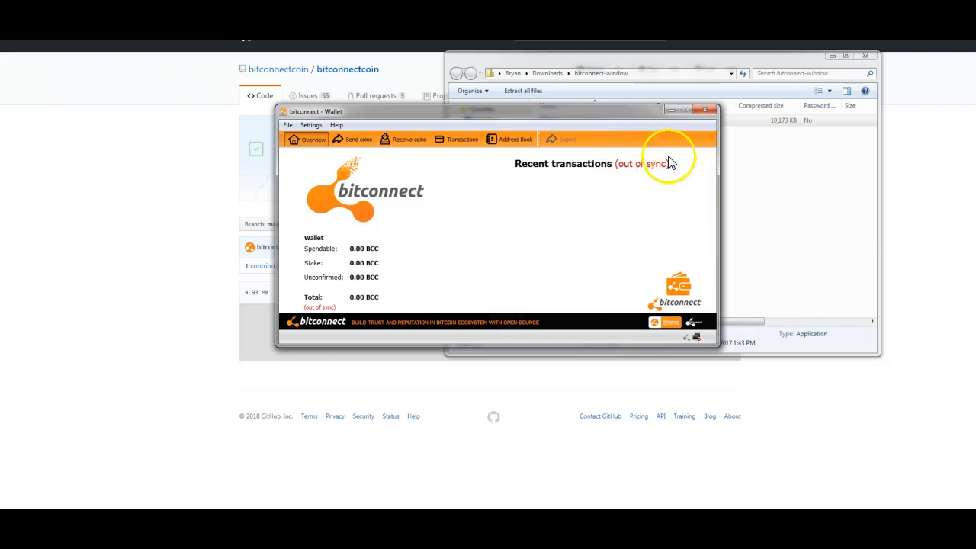
pyautogui.click(707, 111)
pyautogui.moveTo(693, 56); pyautogui.dragTo(599, 74)
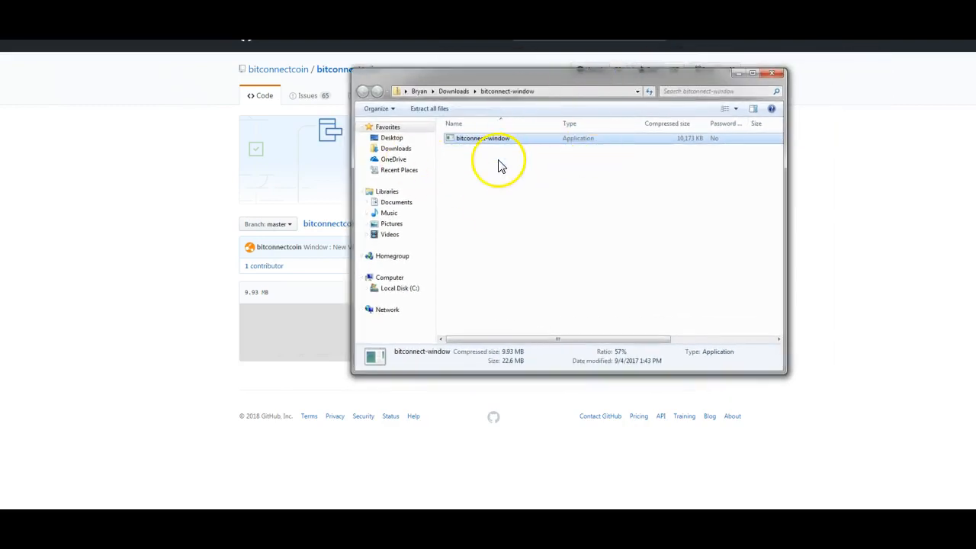
pyautogui.click(523, 90)
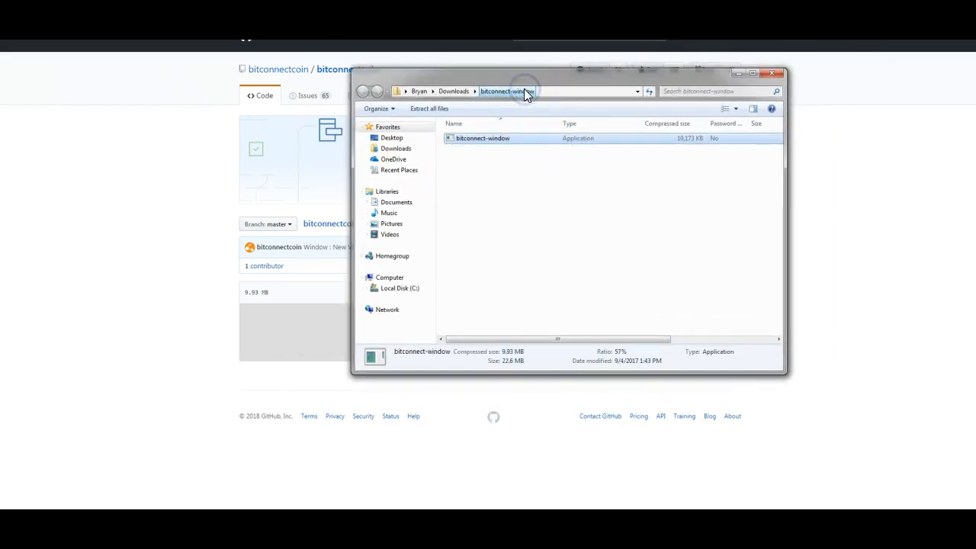
pyautogui.click(462, 91)
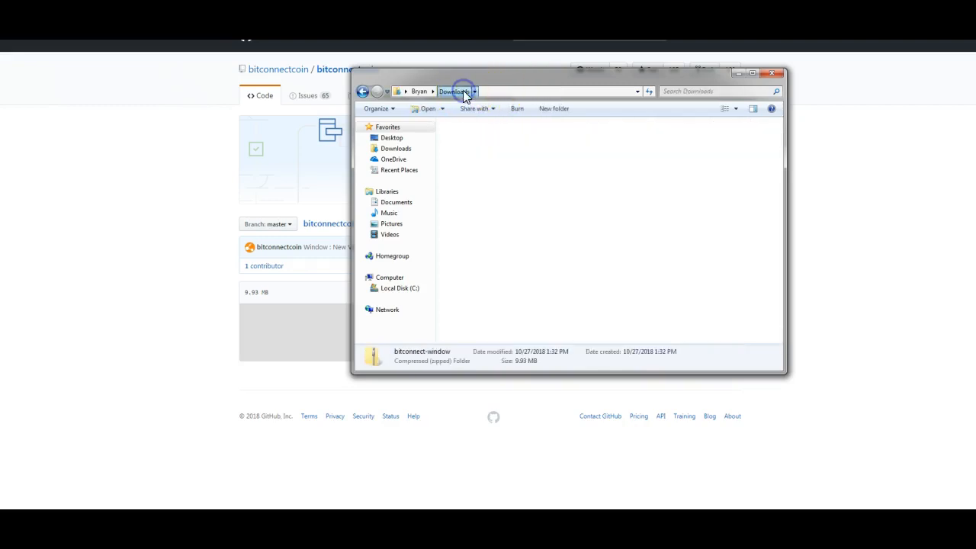
pyautogui.click(419, 90)
pyautogui.click(418, 90)
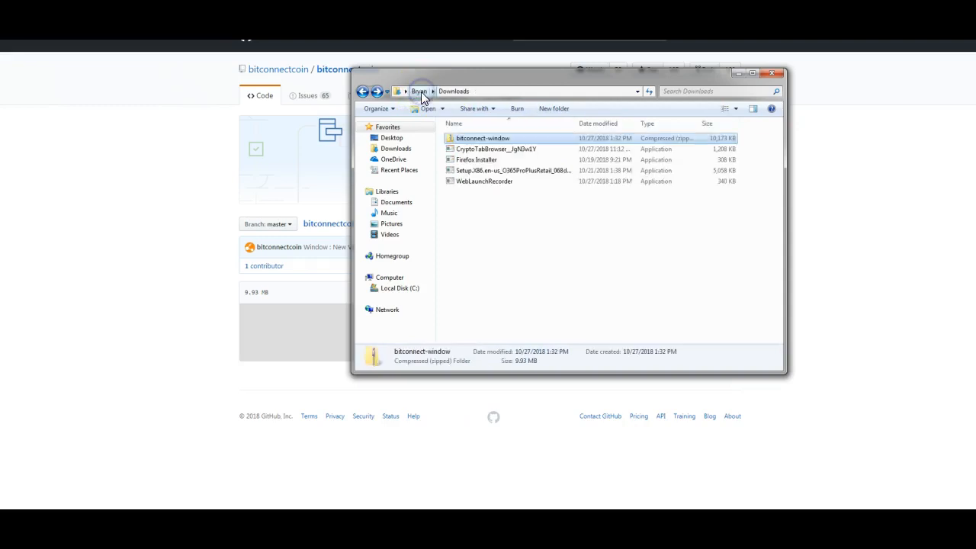
pyautogui.click(445, 90)
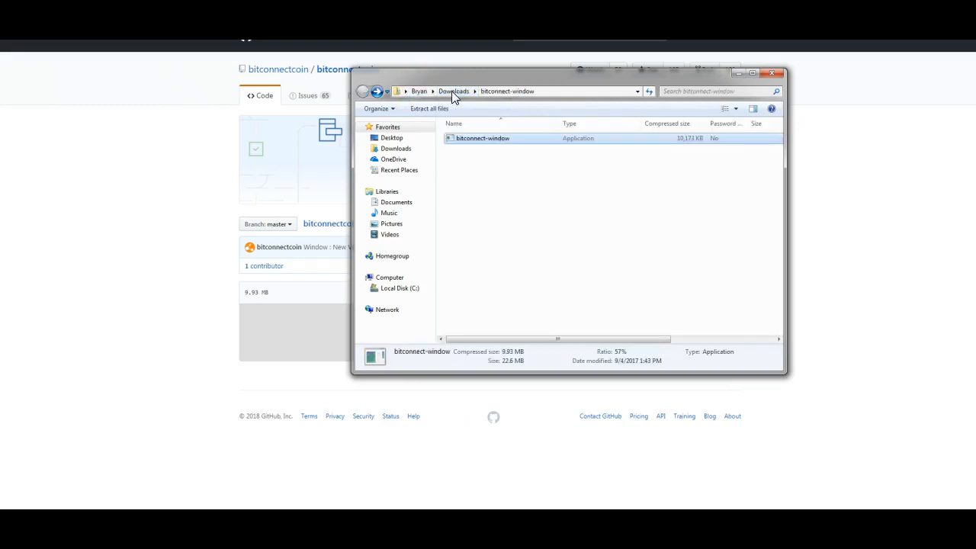
pyautogui.click(458, 91)
# Go to the %appdata% location in the file explorer and open the bitconnect folder there.
pyautogui.click(488, 91)
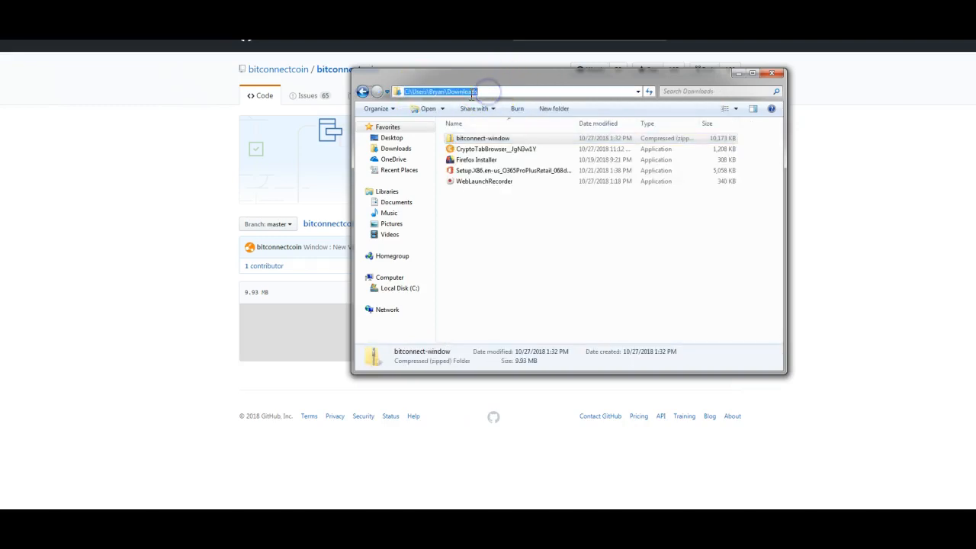
pyautogui.press('BackSpace')
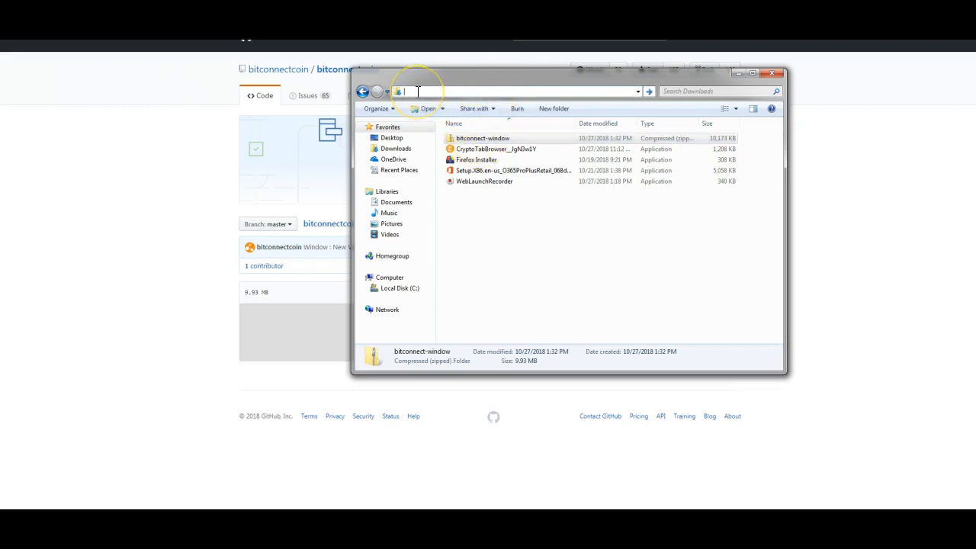
pyautogui.write('%')
pyautogui.write('appdata%')
pyautogui.press('Return')
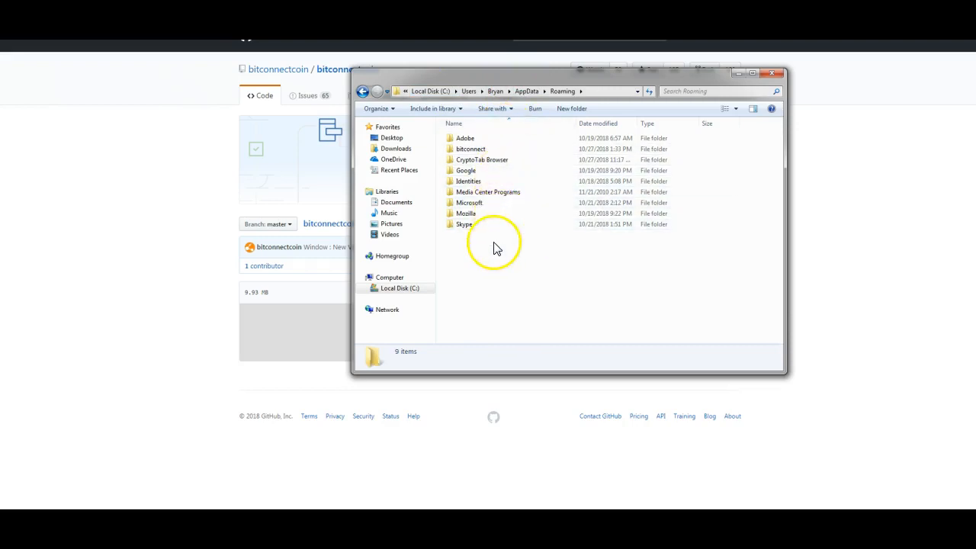
pyautogui.click(478, 151)
pyautogui.doubleClick(478, 150)
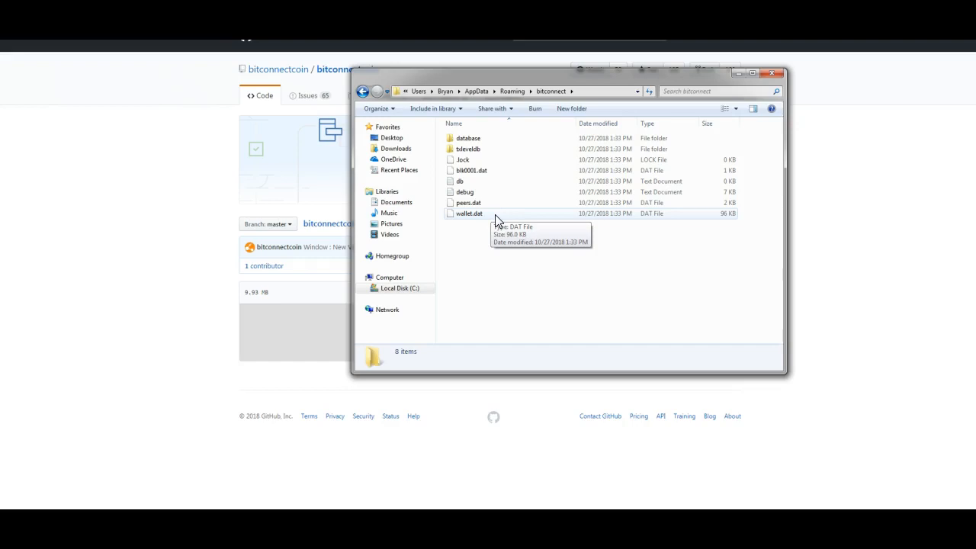
# Create a new text document with its default name in the bitconnect folder, open it and arrange its window.
pyautogui.rightClick(465, 245)
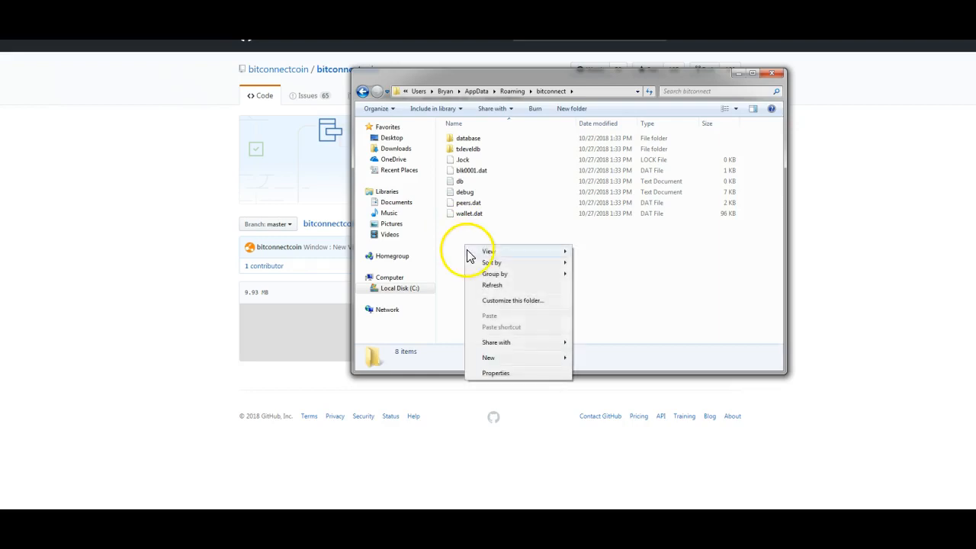
pyautogui.moveTo(502, 359)
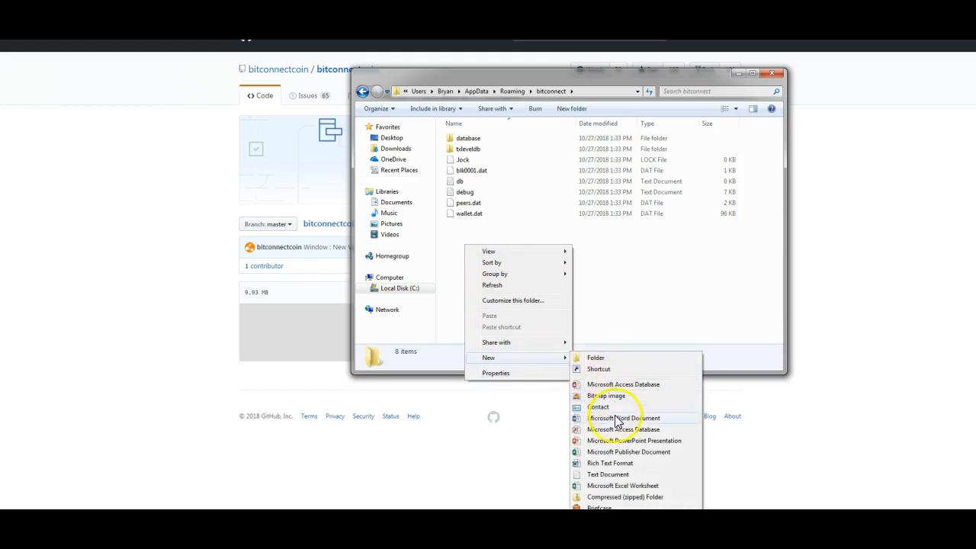
pyautogui.click(619, 475)
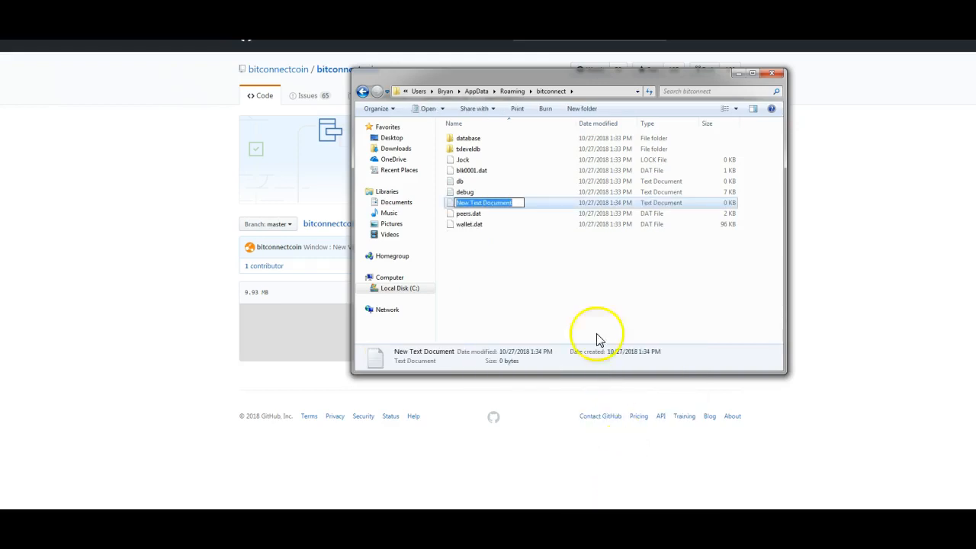
pyautogui.click(534, 256)
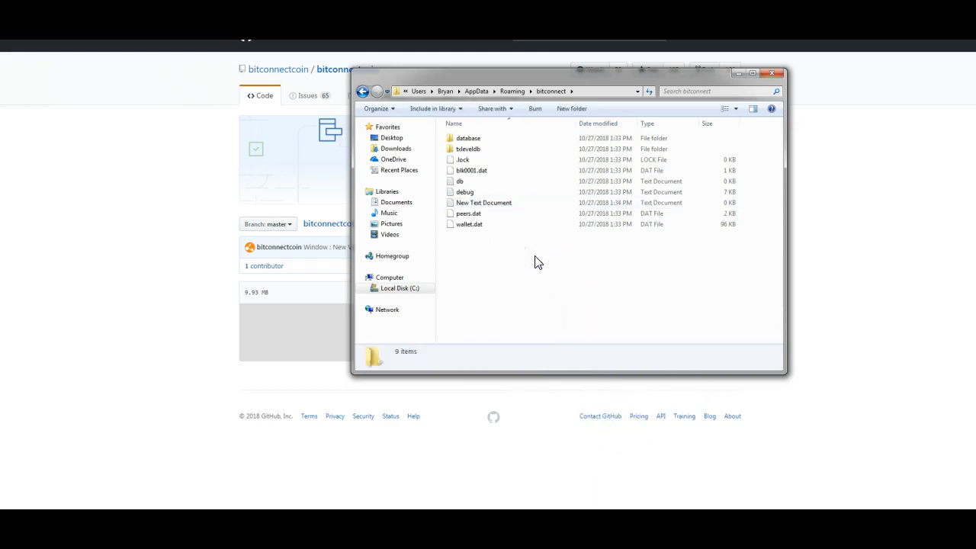
pyautogui.doubleClick(470, 202)
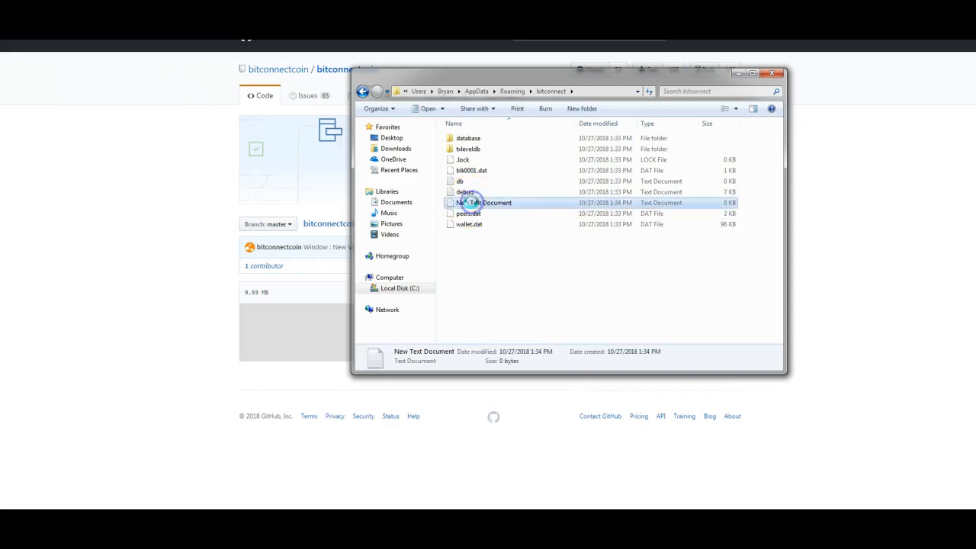
pyautogui.click(496, 137)
pyautogui.moveTo(518, 42); pyautogui.dragTo(734, 87)
pyautogui.moveTo(954, 180); pyautogui.dragTo(603, 193)
pyautogui.click(423, 95)
pyautogui.moveTo(467, 99); pyautogui.dragTo(699, 101)
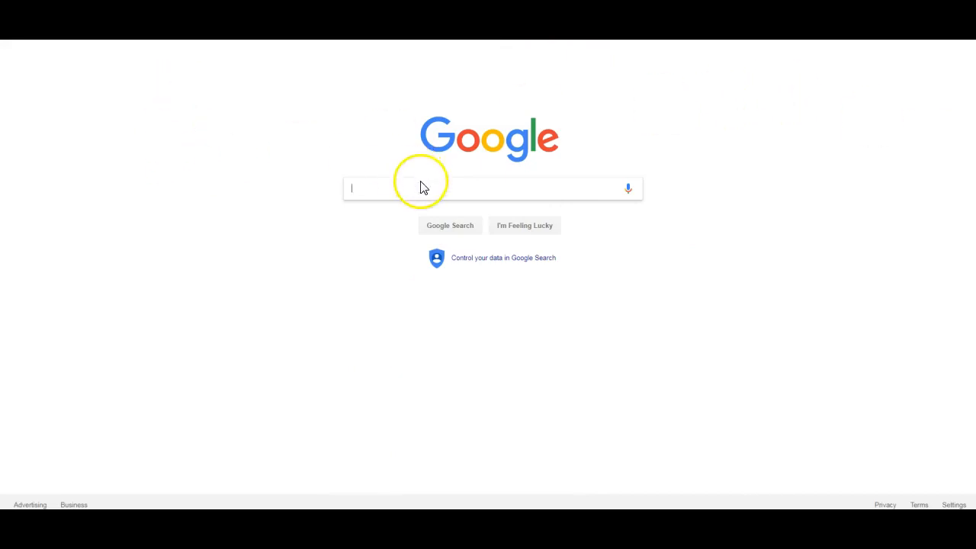
# Search Google for "bitconnect blockchain explorer" and open the CryptoID BitConnect Coin Blockchain Explorer result.
pyautogui.click(393, 191)
pyautogui.write('b')
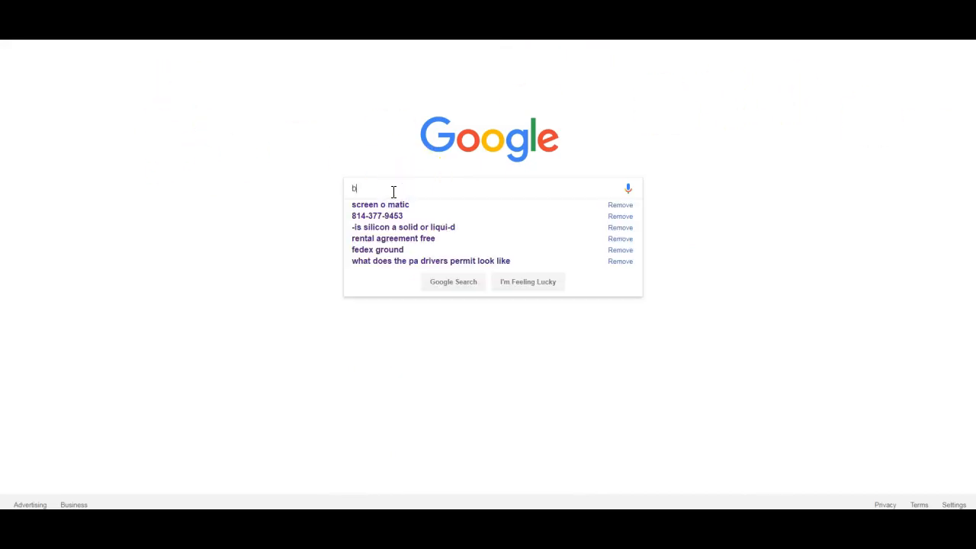
pyautogui.write('itconnect')
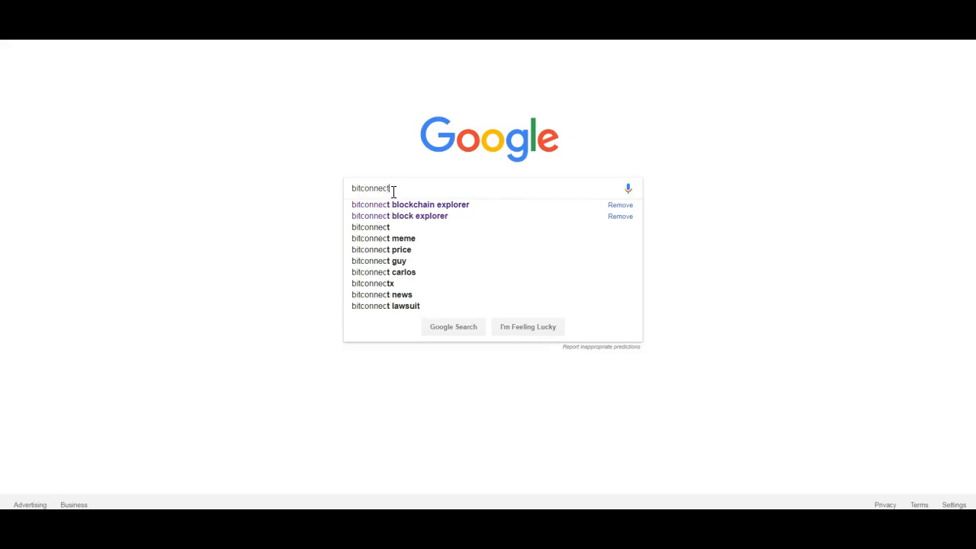
pyautogui.write(' blox')
pyautogui.press('BackSpace')
pyautogui.write('ck')
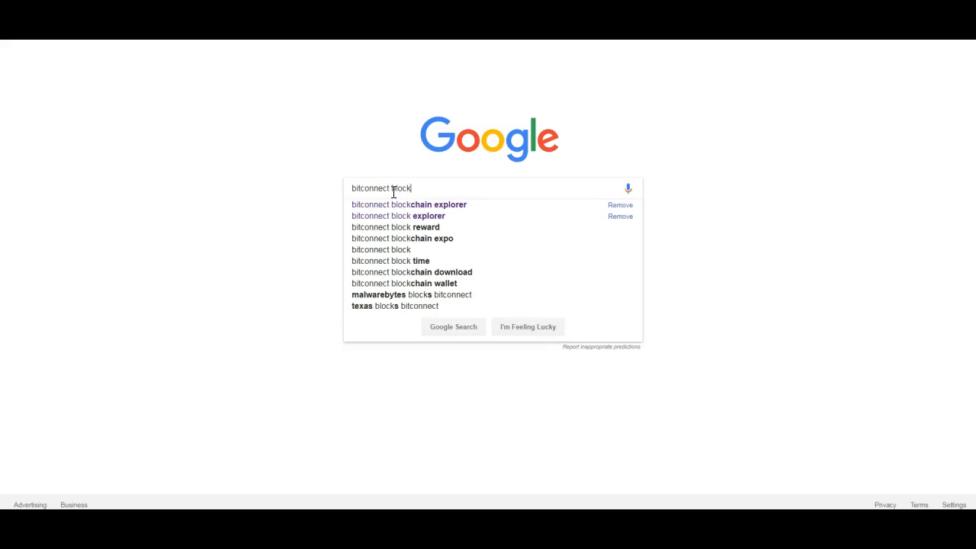
pyautogui.click(421, 204)
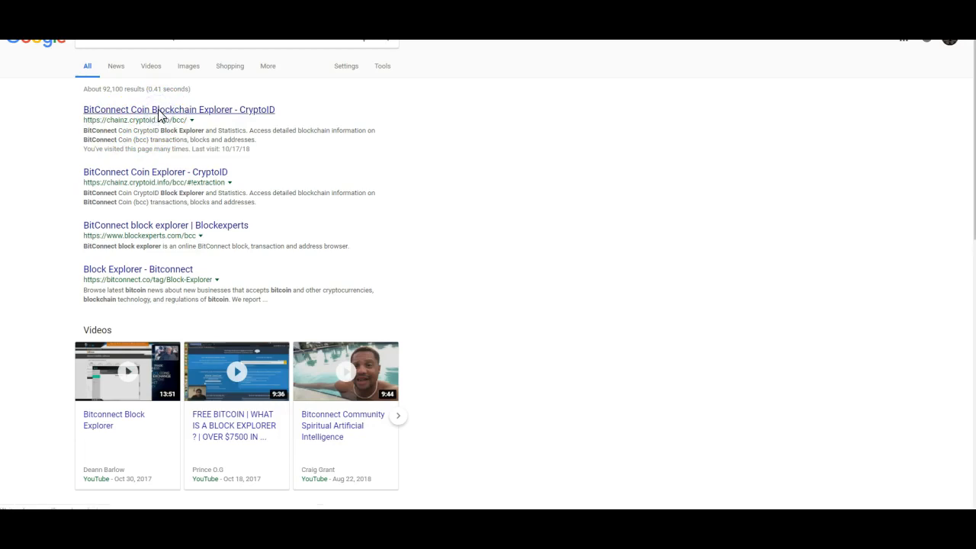
pyautogui.click(159, 115)
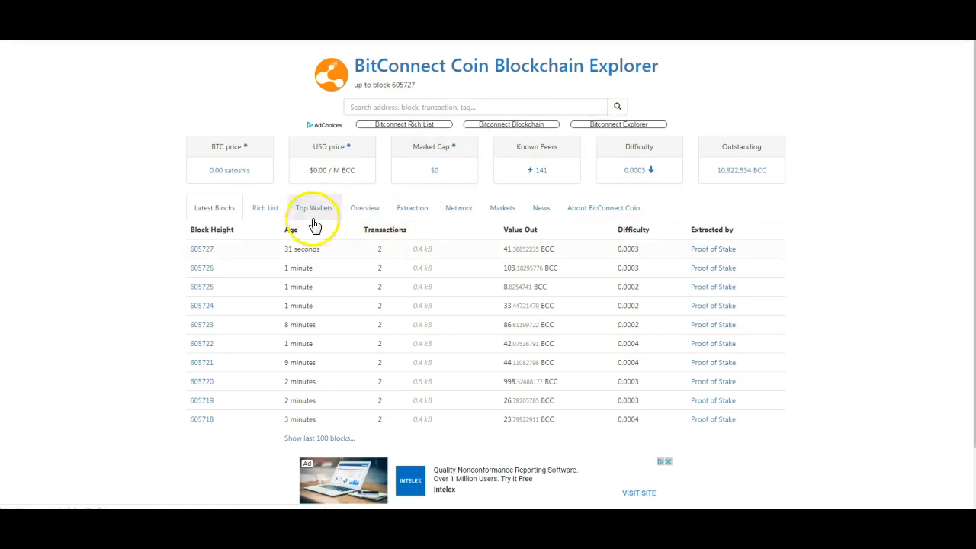
# Open the node list for the /Satoshi:1.0.0/ network clients in the explorer and copy all of its addnode entries.
pyautogui.click(463, 211)
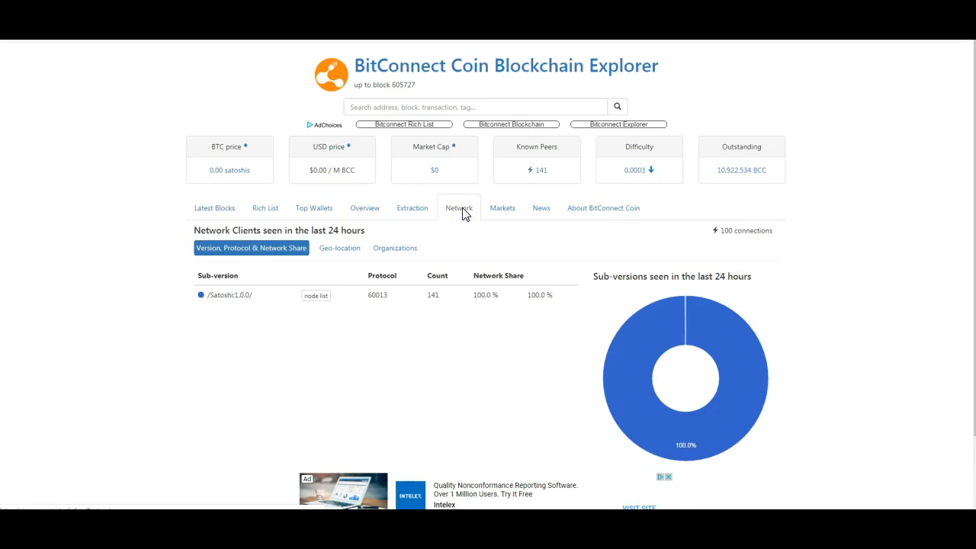
pyautogui.scroll(-1, 463, 214)
pyautogui.click(459, 164)
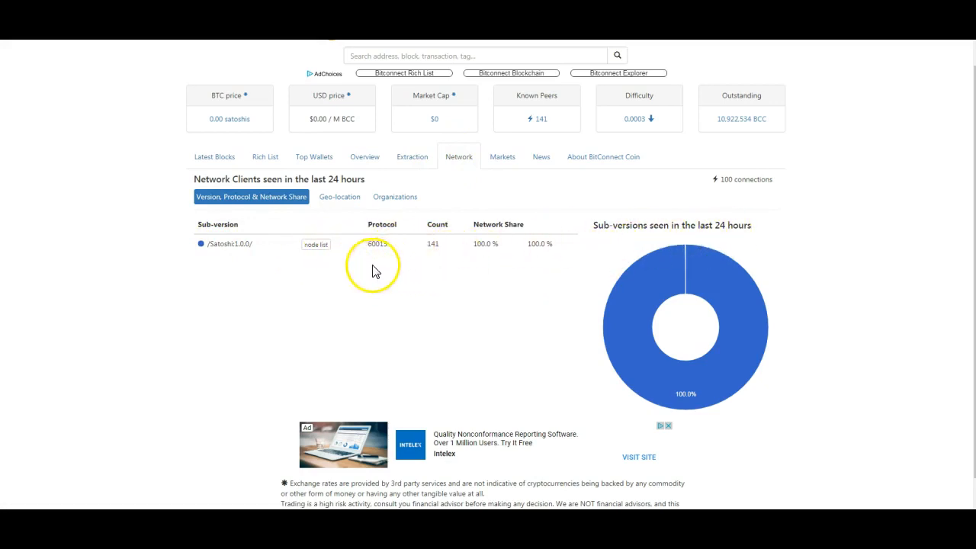
pyautogui.click(314, 244)
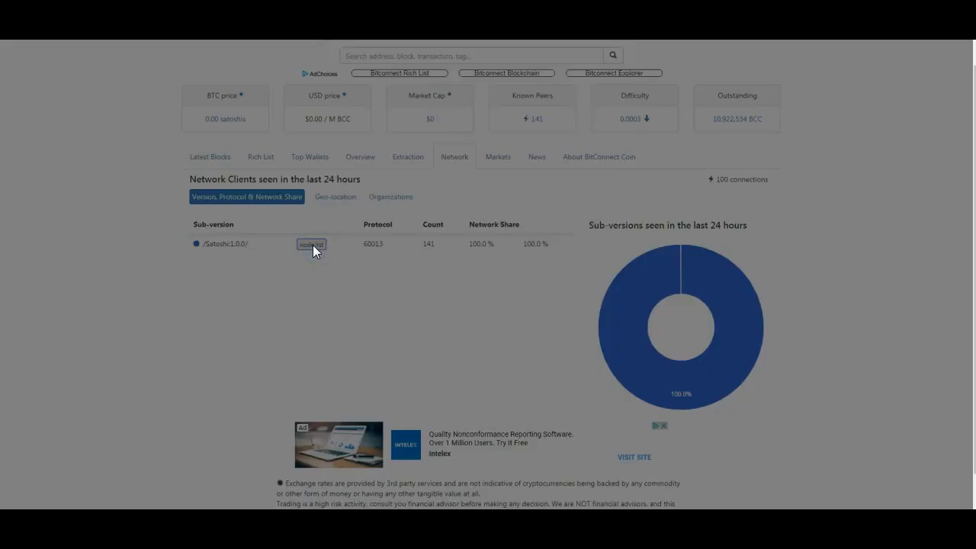
pyautogui.moveTo(342, 89); pyautogui.dragTo(439, 278)
pyautogui.rightClick(383, 166)
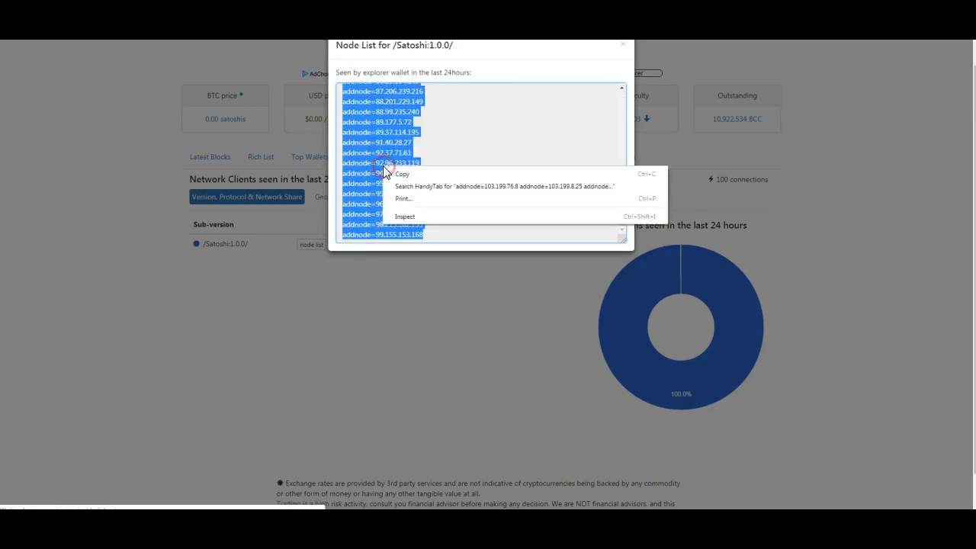
pyautogui.click(402, 174)
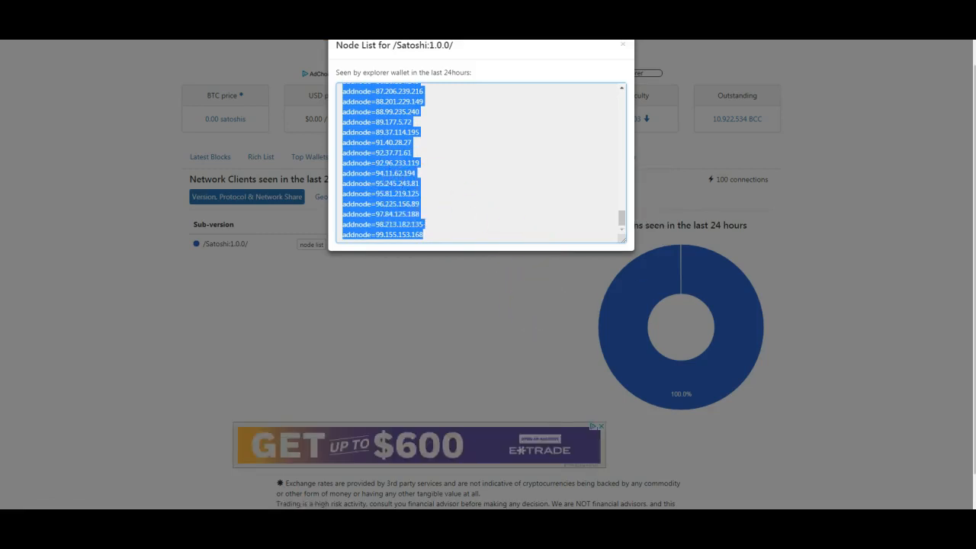
# Switch to Notepad and paste the copied addnode entries into the empty New Text Document.
pyautogui.hotkey('alt', 'Tab')
pyautogui.click(485, 132)
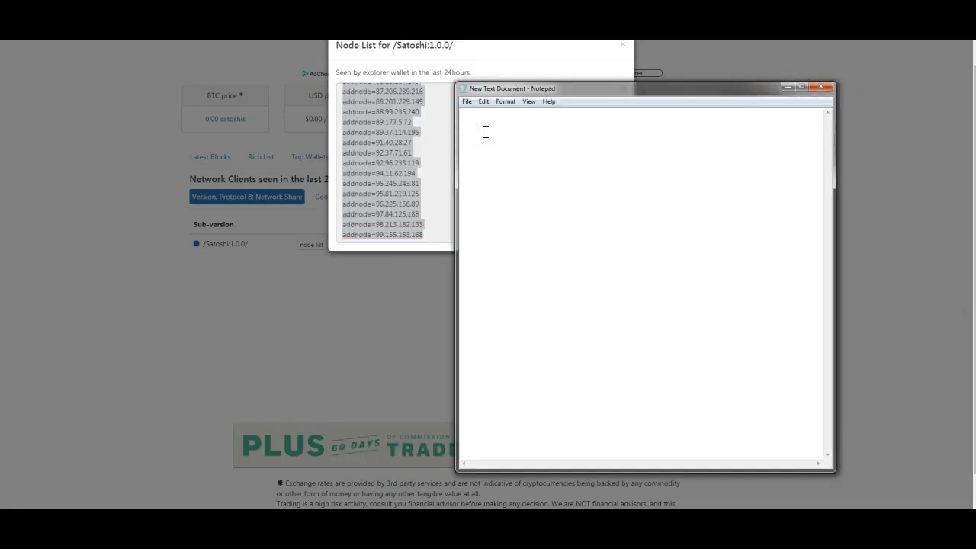
pyautogui.hotkey('ctrl', 'v')
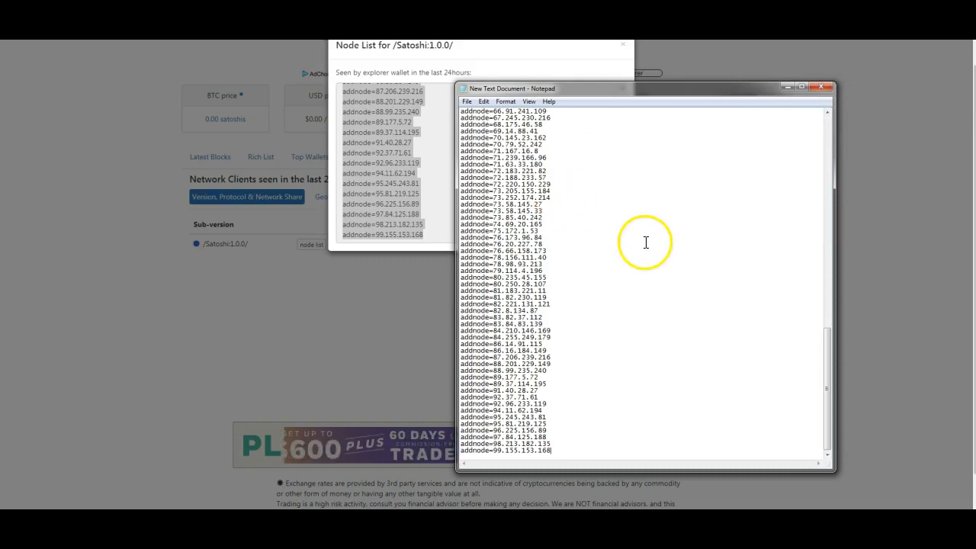
pyautogui.scroll(20, 636, 315)
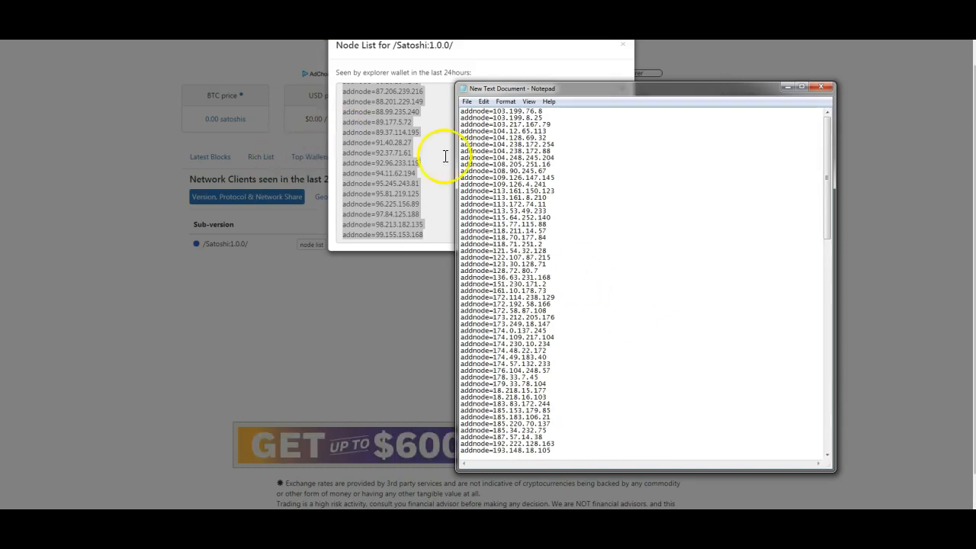
# Save the node list in the bitconnect folder as bitconnect.conf with file type All Files, and close the document.
pyautogui.click(466, 102)
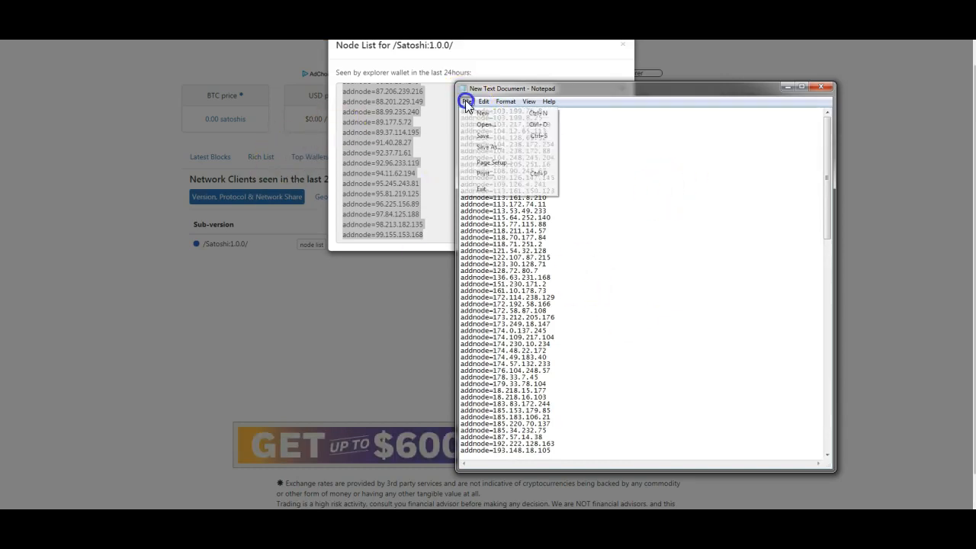
pyautogui.click(487, 147)
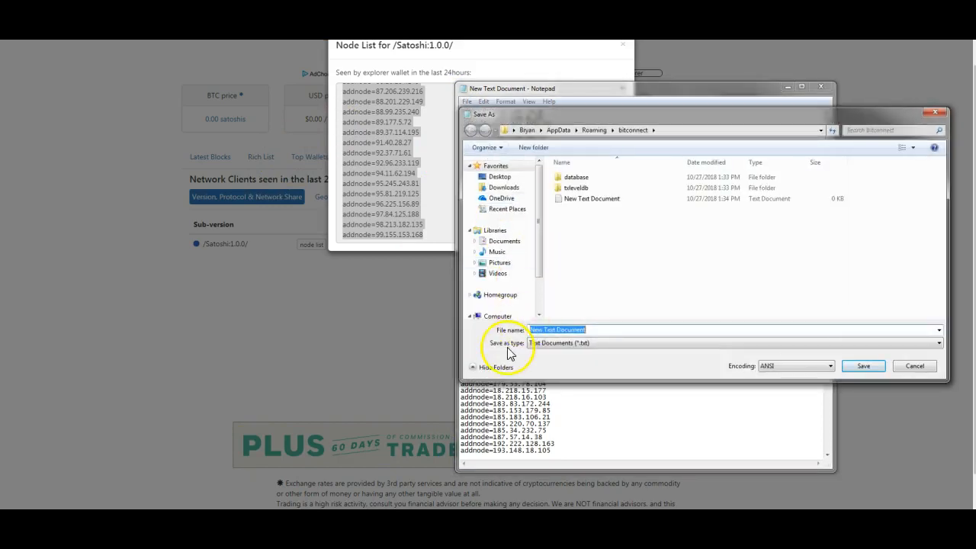
pyautogui.click(938, 343)
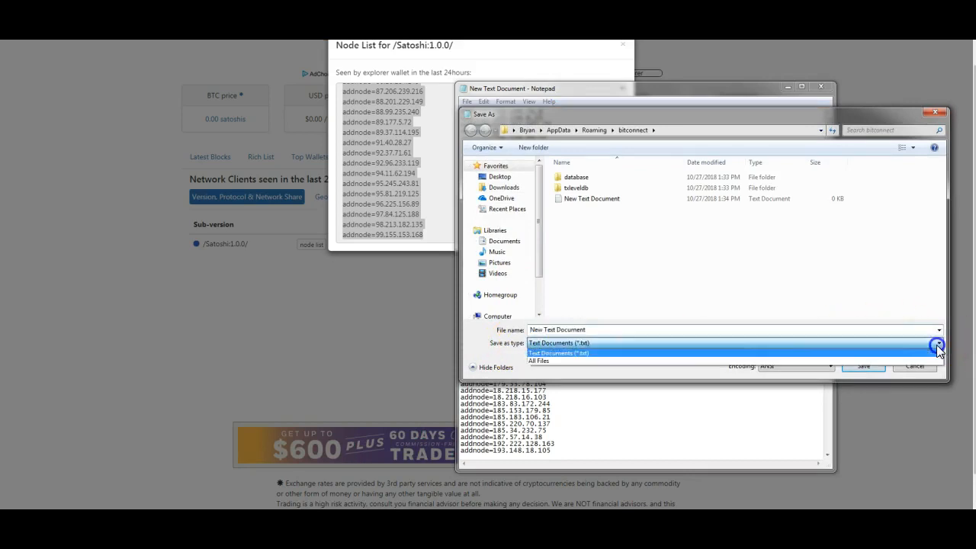
pyautogui.click(546, 361)
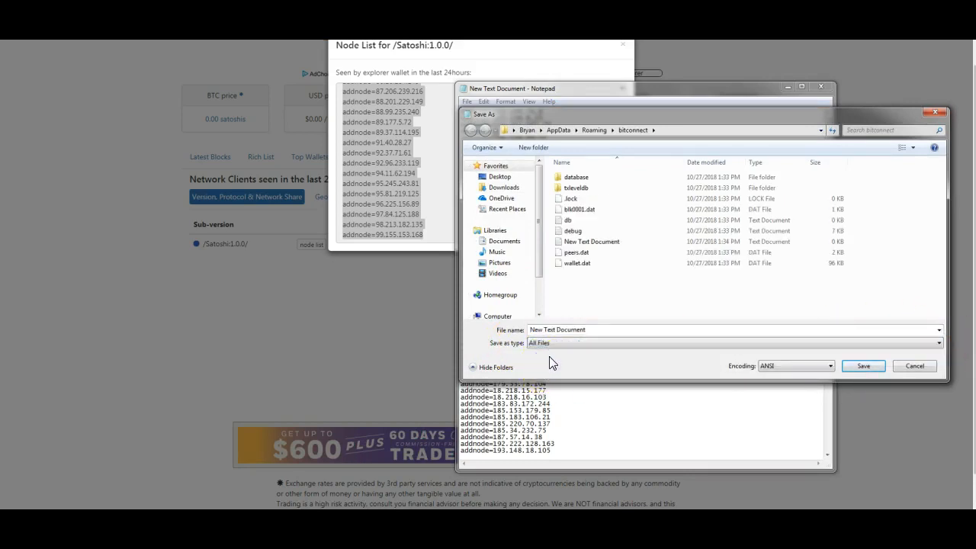
pyautogui.doubleClick(588, 330)
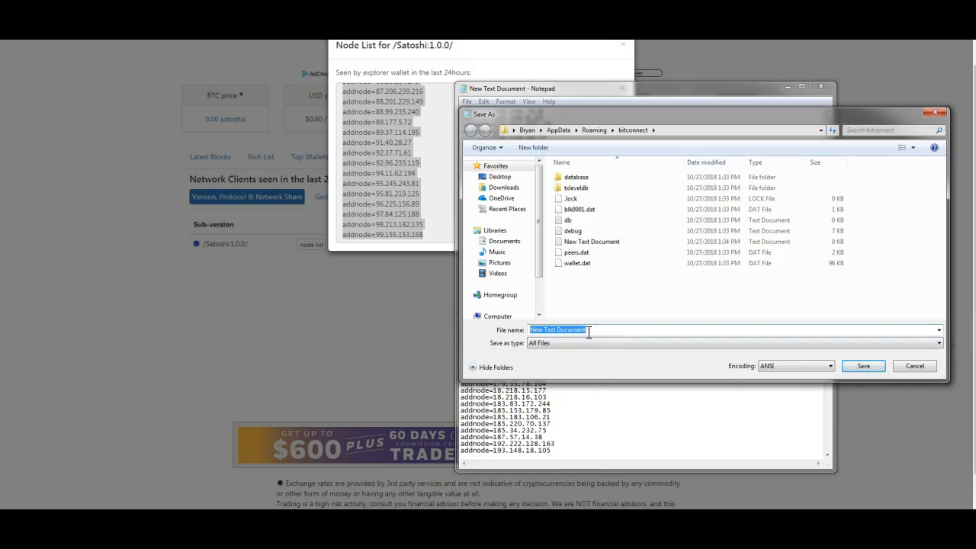
pyautogui.press('BackSpace')
pyautogui.write('b')
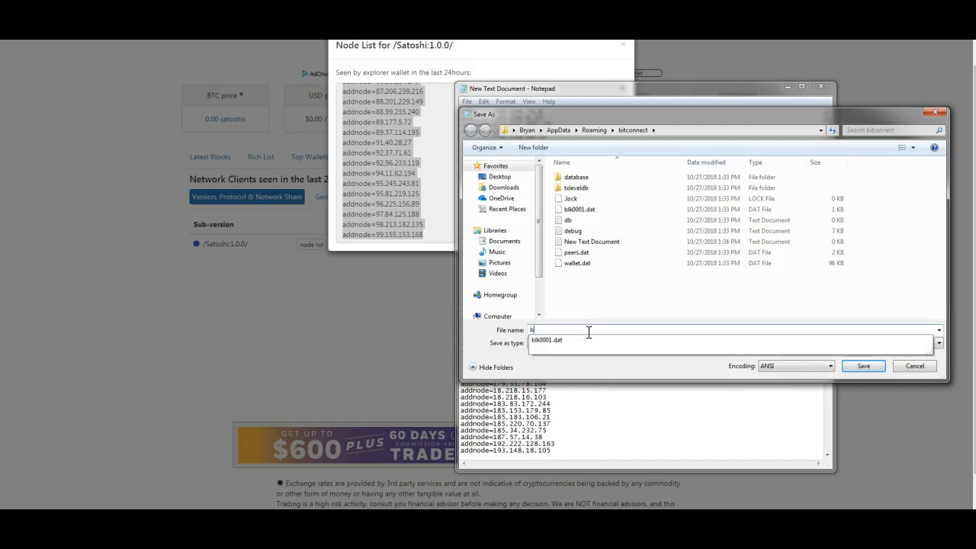
pyautogui.write('itconnect')
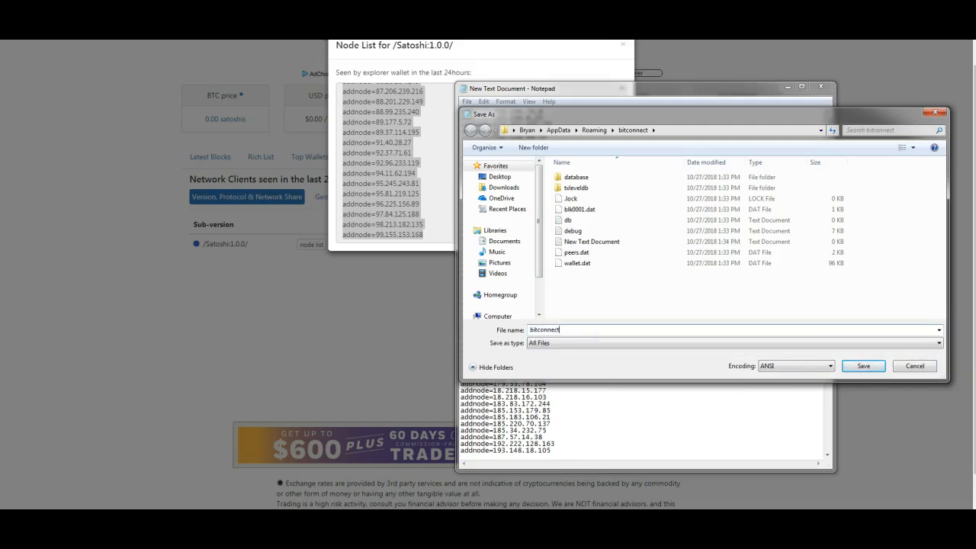
pyautogui.write('.conf')
pyautogui.click(863, 365)
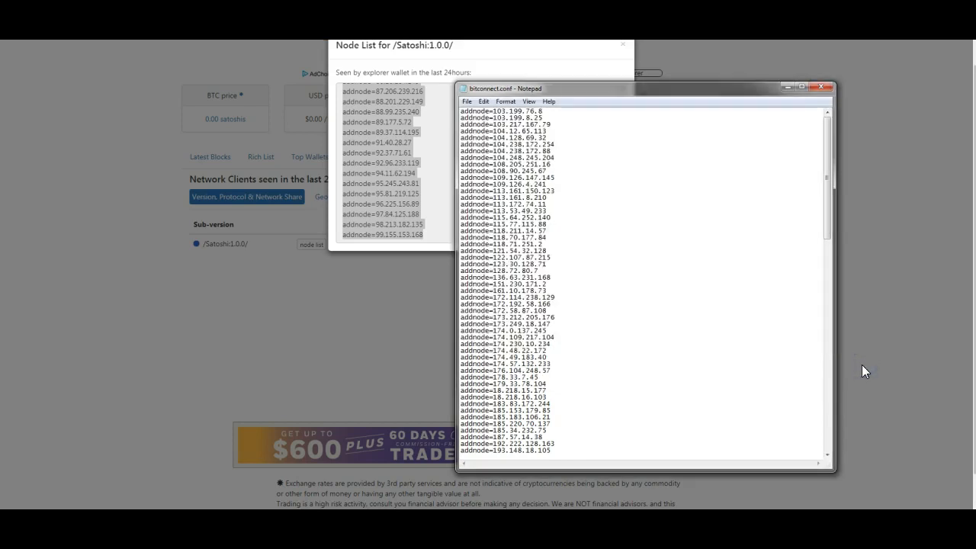
pyautogui.click(822, 87)
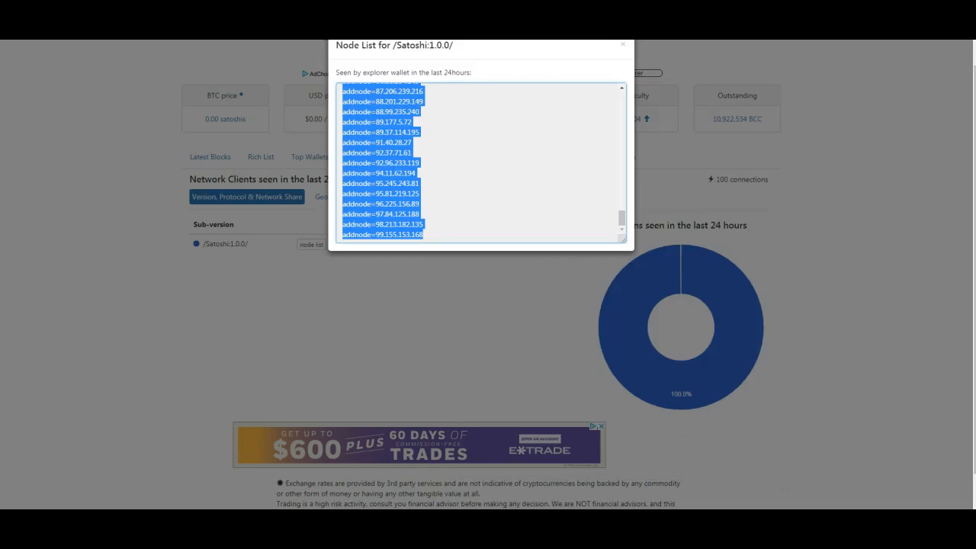
# Delete the leftover New Text Document from the bitconnect folder, and close the folder window and the explorer's node list.
pyautogui.hotkey('alt', 'Tab')
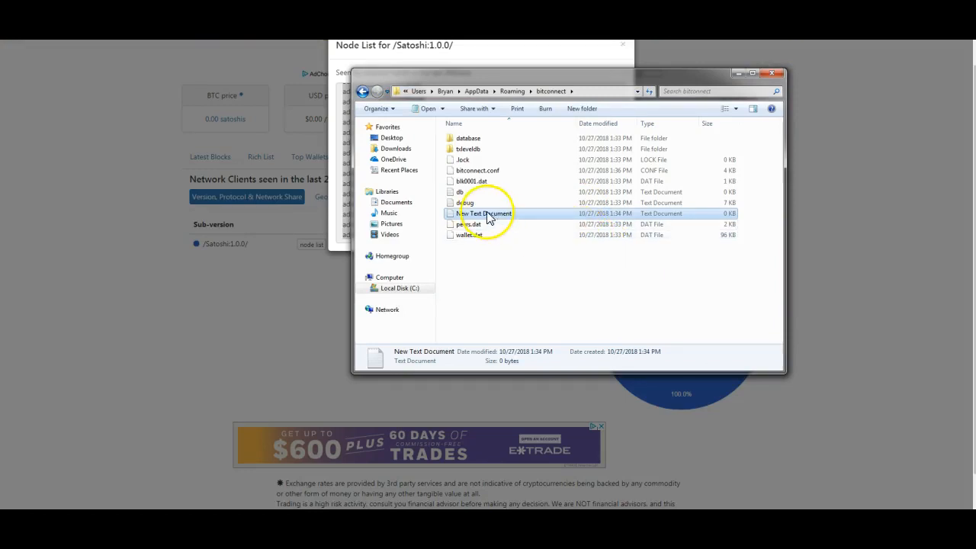
pyautogui.rightClick(486, 214)
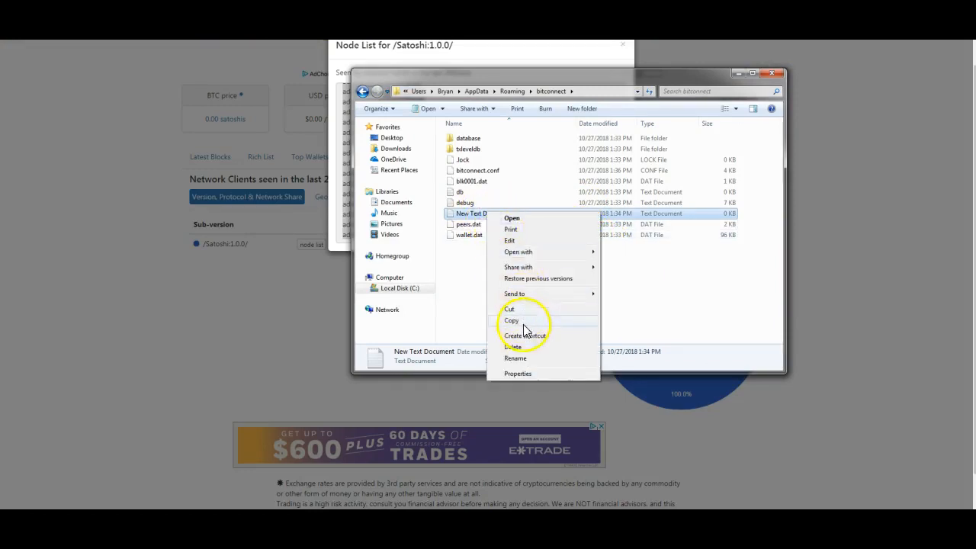
pyautogui.click(522, 349)
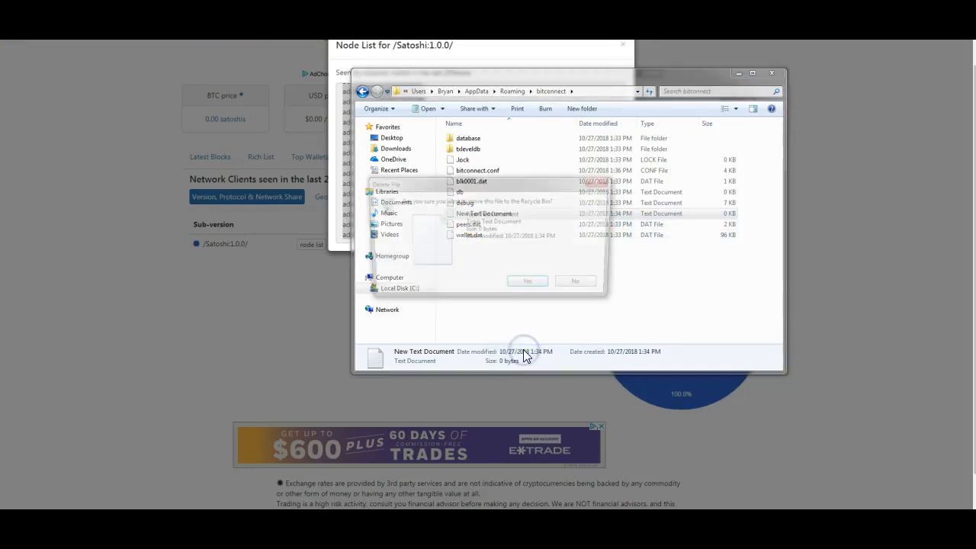
pyautogui.click(526, 287)
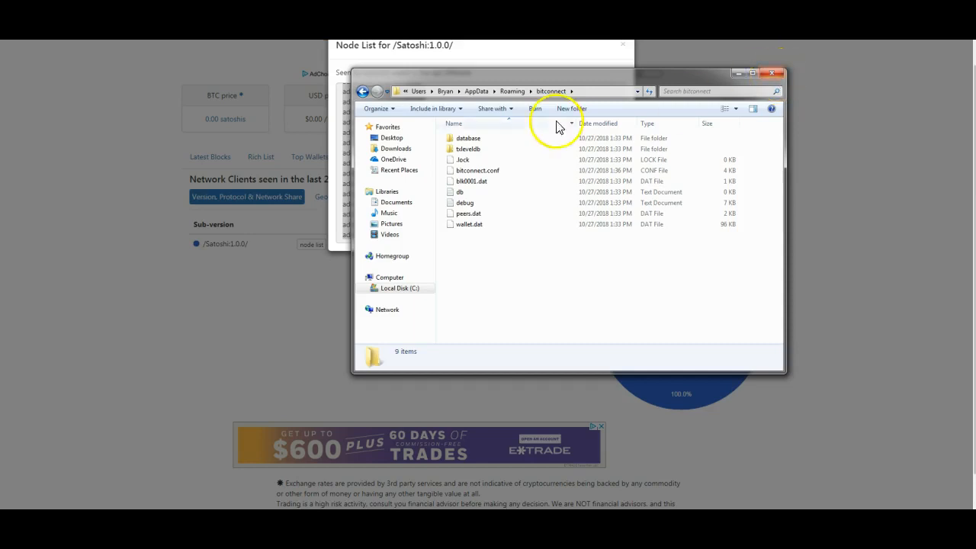
pyautogui.click(776, 76)
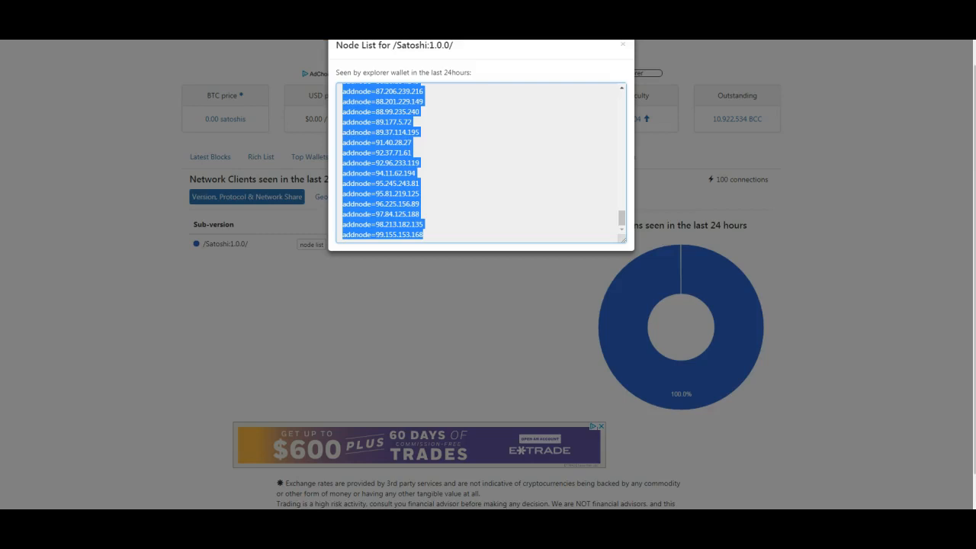
pyautogui.click(621, 45)
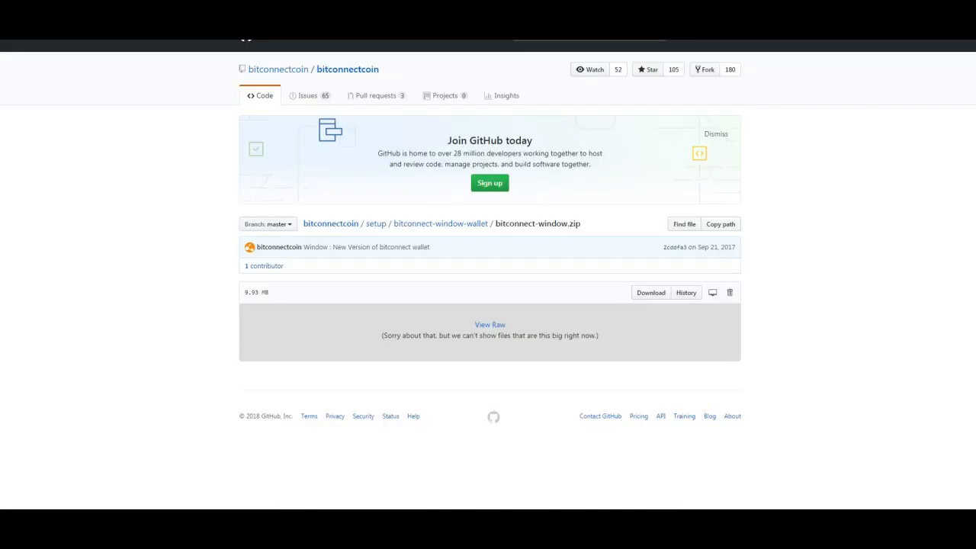
# Download bitconnect-window.zip from the GitHub page, open the archive and copy the bitconnect-window application to the desktop.
pyautogui.click(645, 295)
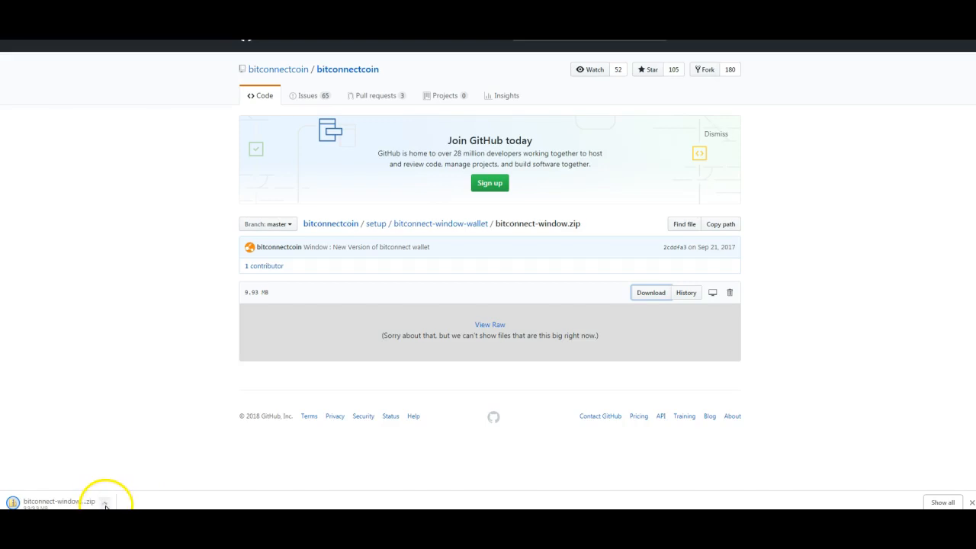
pyautogui.click(49, 504)
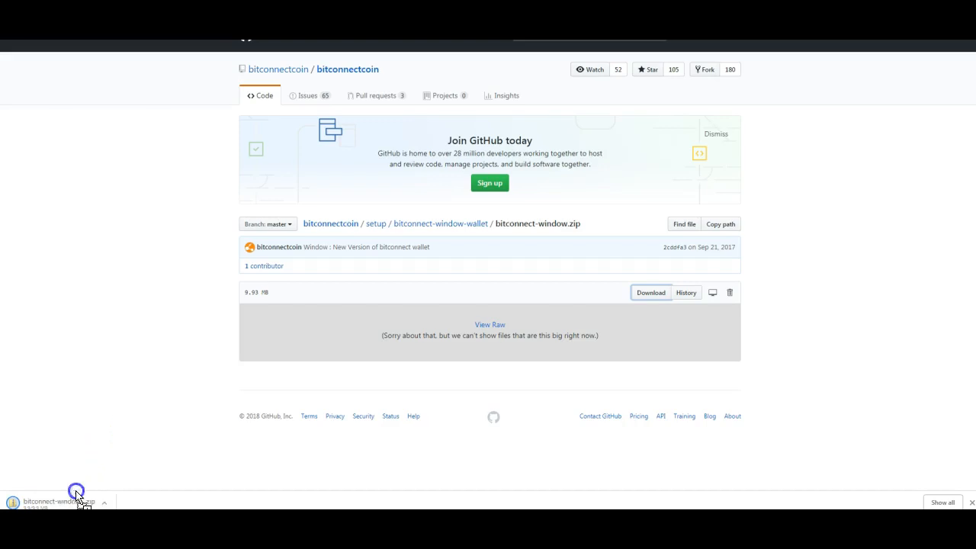
pyautogui.click(50, 504)
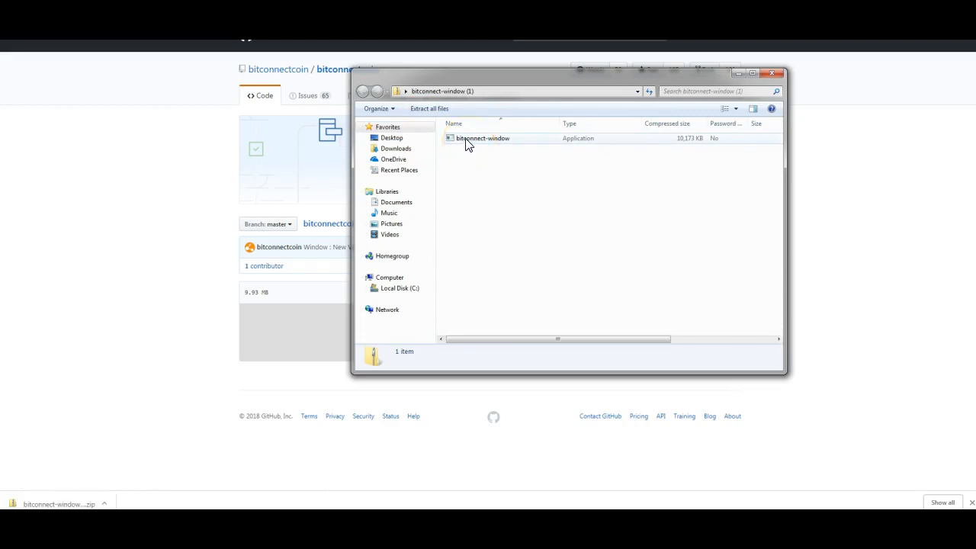
pyautogui.moveTo(468, 144); pyautogui.dragTo(914, 244)
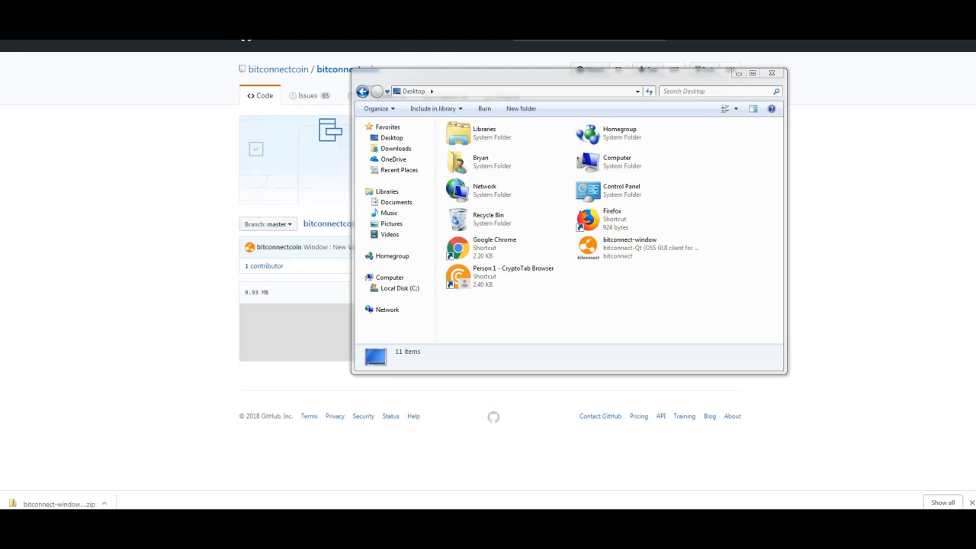
# Move the bitconnect wallet window clear of the Desktop folder window and close that folder window.
pyautogui.moveTo(516, 42); pyautogui.dragTo(406, 146)
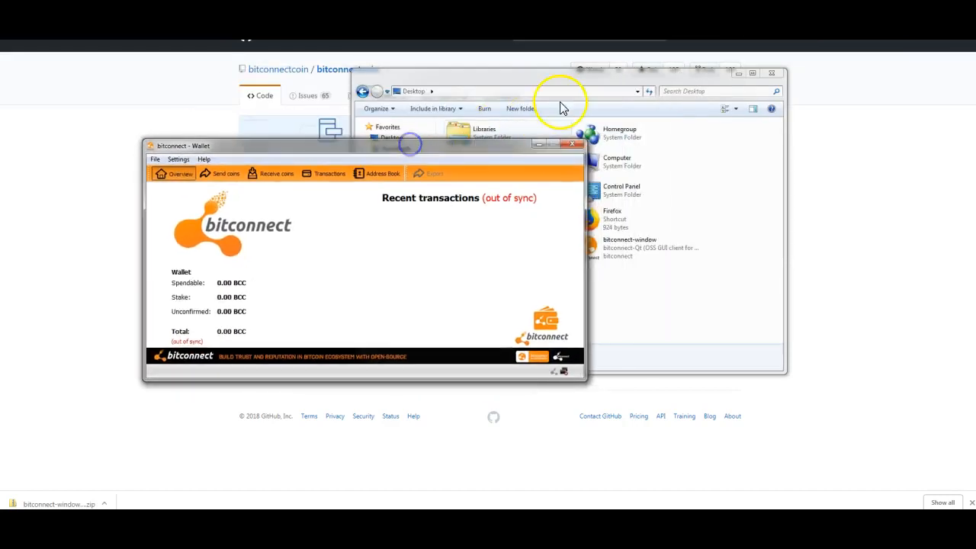
pyautogui.click(681, 77)
pyautogui.click(774, 73)
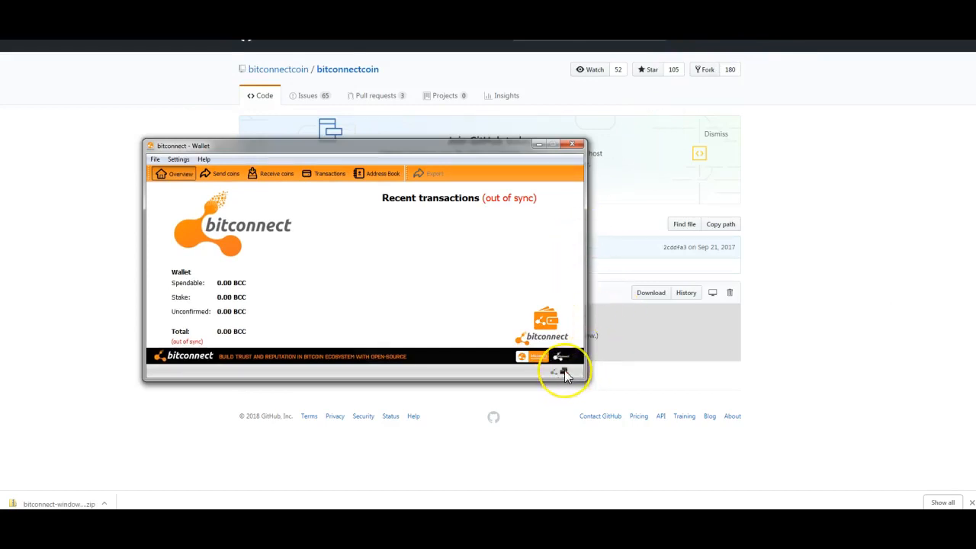
# Check the wallet's network connections and synchronization progress, and look over its backup, message signing and encryption commands.
pyautogui.moveTo(564, 370)
pyautogui.moveTo(326, 355)
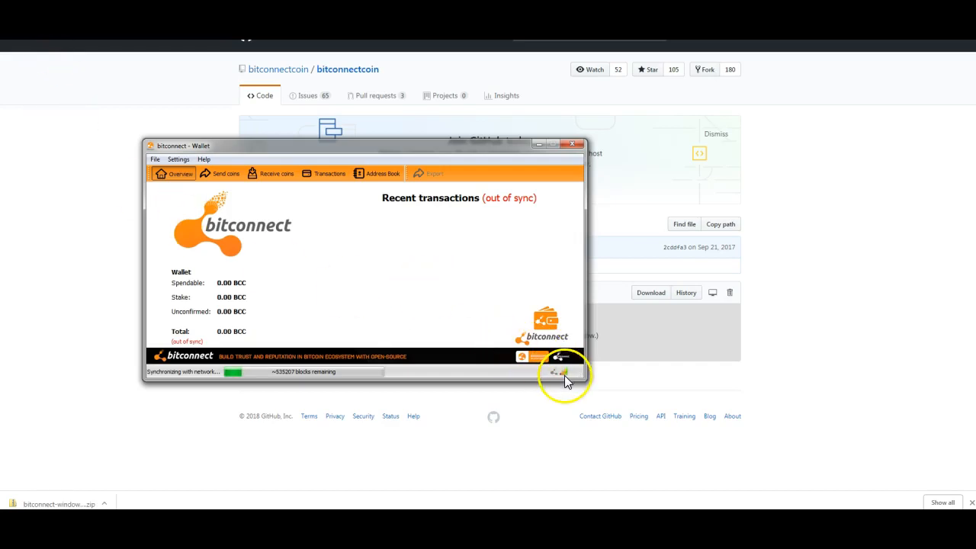
pyautogui.click(513, 373)
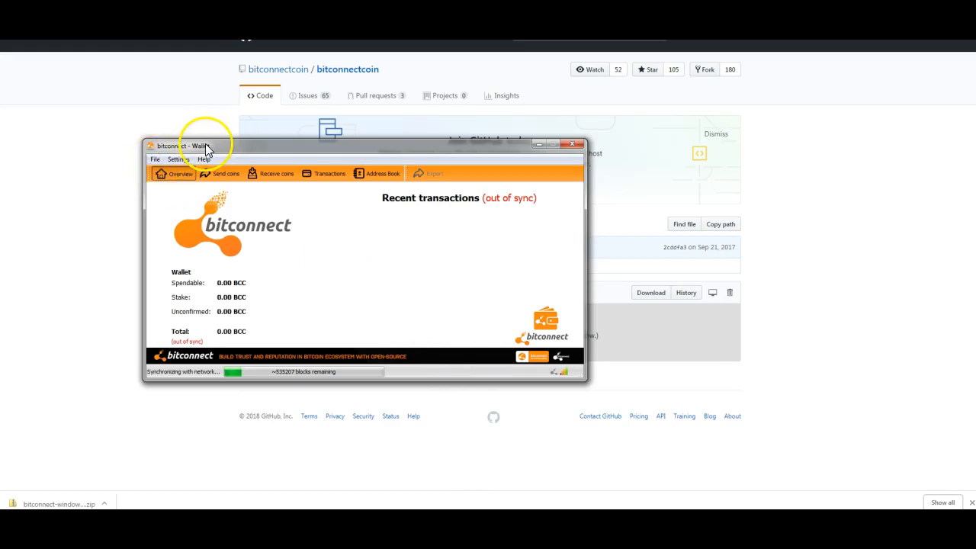
pyautogui.click(156, 160)
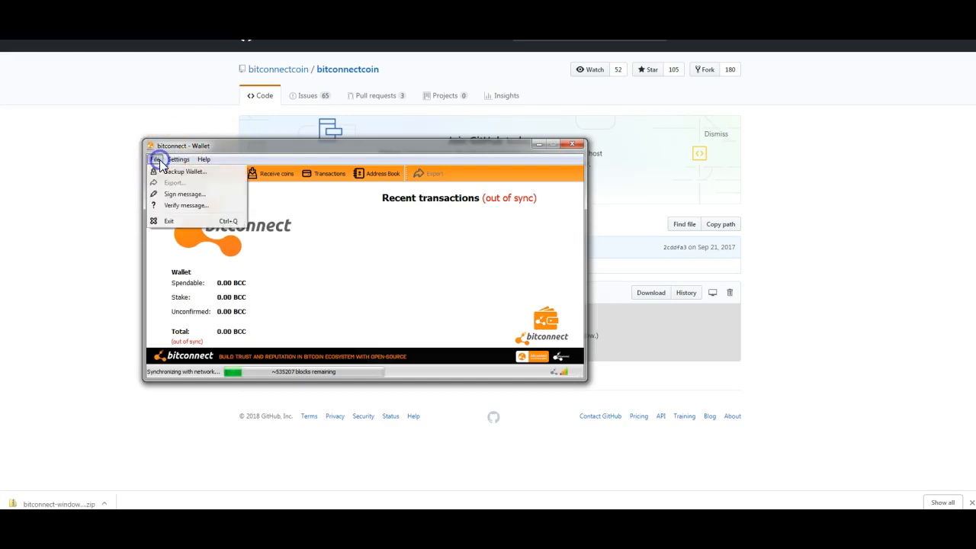
pyautogui.moveTo(178, 159)
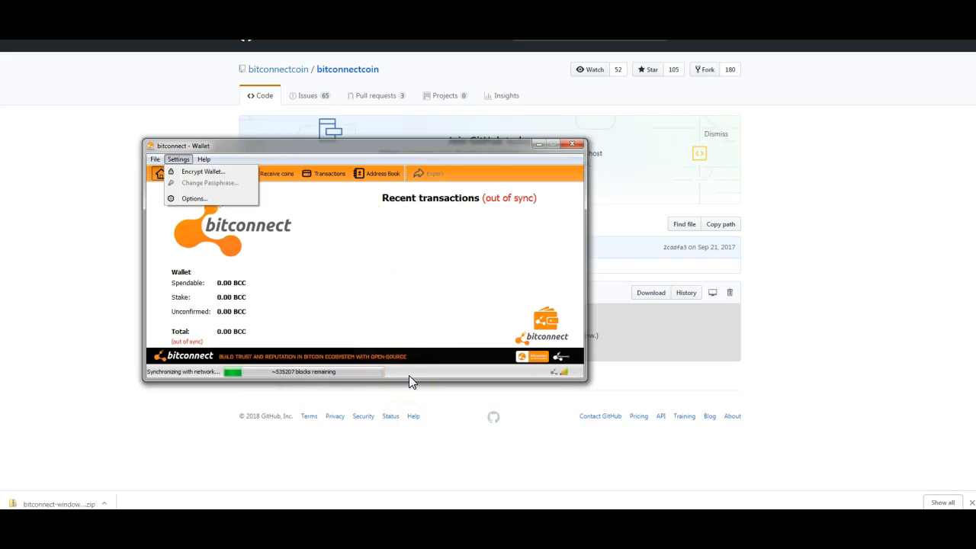
pyautogui.click(327, 250)
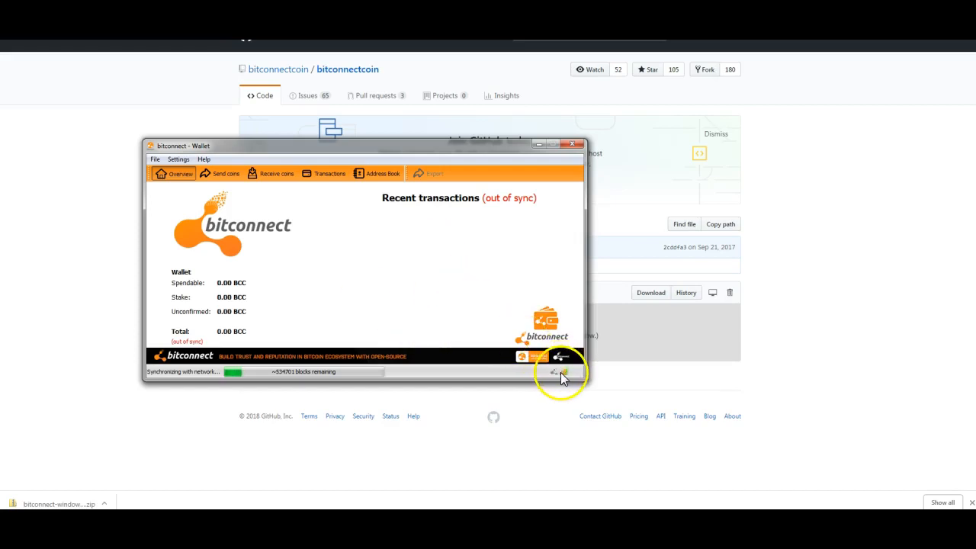
pyautogui.moveTo(564, 372)
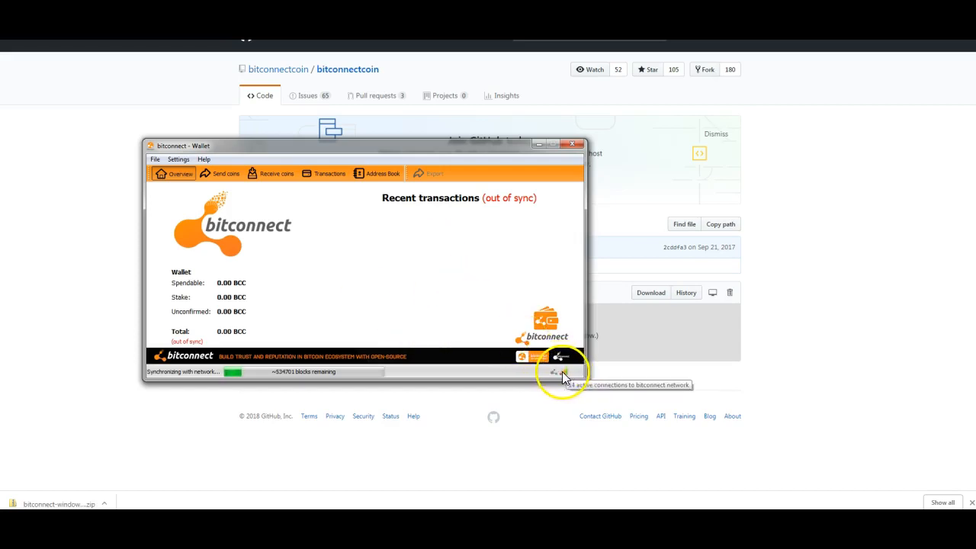